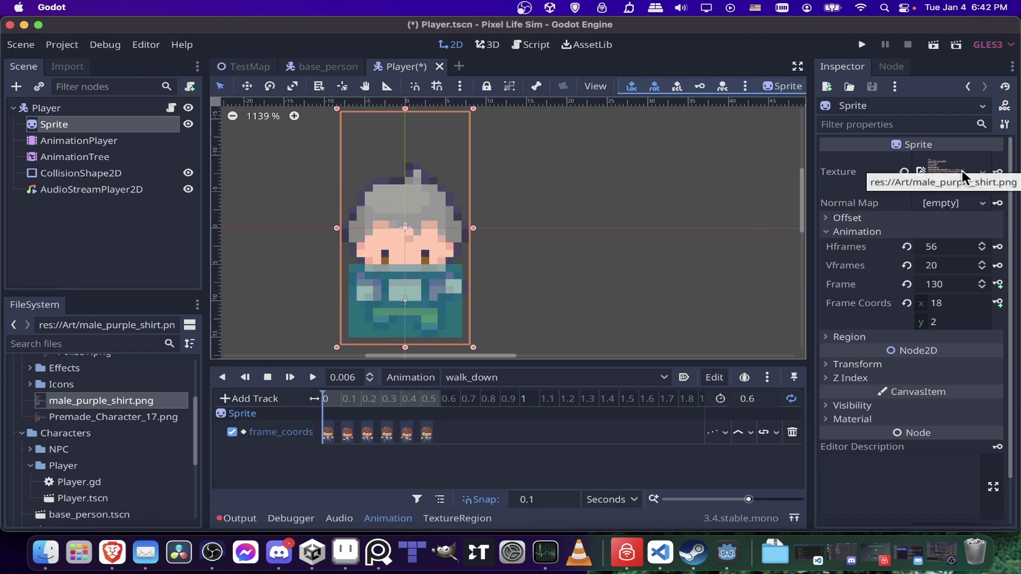
# Swap the Sprite texture to Premade_Character_17.png, back to male_purple_shirt.png, then Premade_Character_17.png again
pyautogui.moveTo(130, 418); pyautogui.dragTo(943, 171)
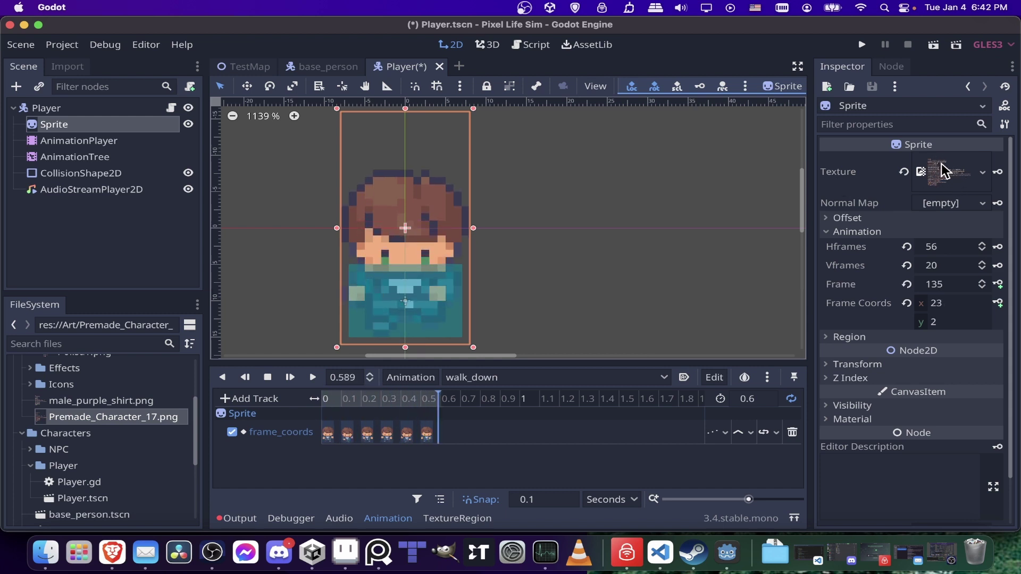
pyautogui.moveTo(114, 403); pyautogui.dragTo(941, 172)
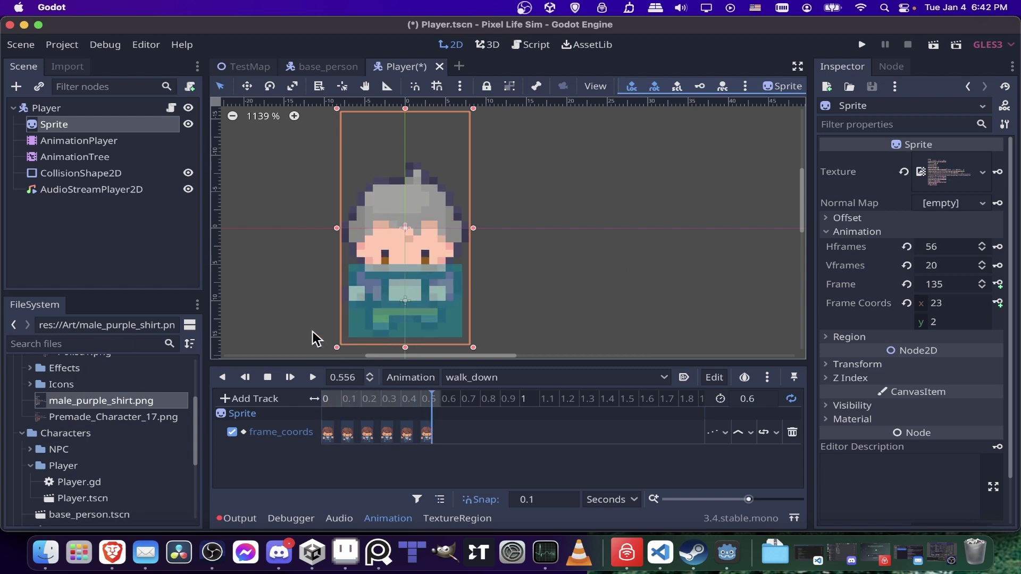
pyautogui.moveTo(143, 419); pyautogui.dragTo(950, 168)
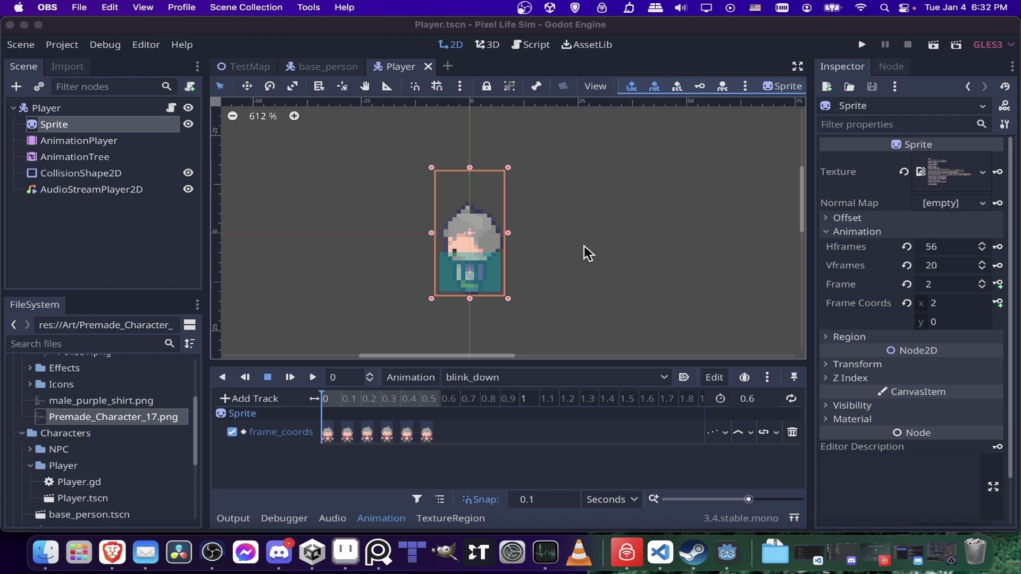
pyautogui.hscroll(2, 584, 246)
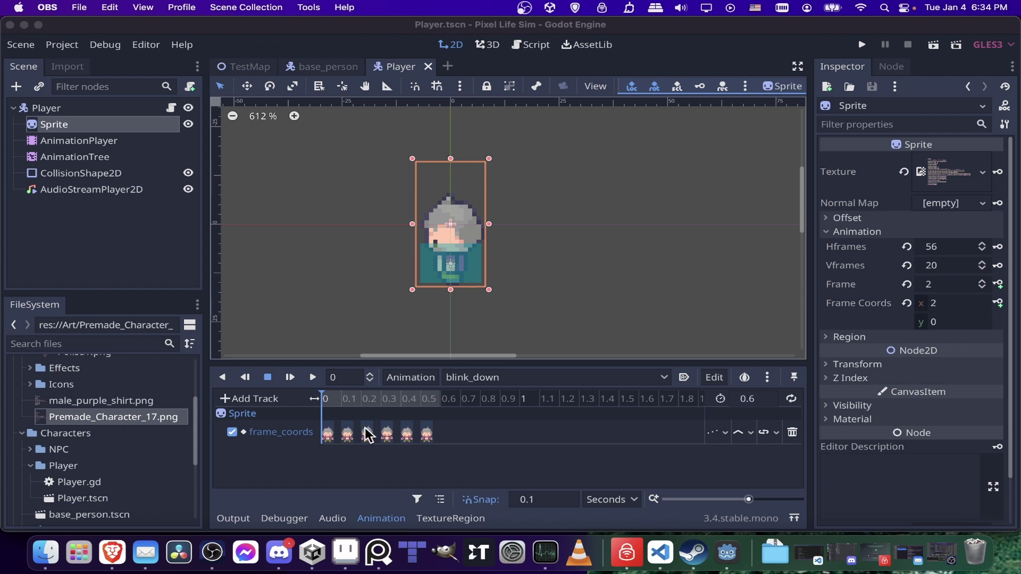
# Load the walk_down animation from the player's animation list
pyautogui.click(485, 377)
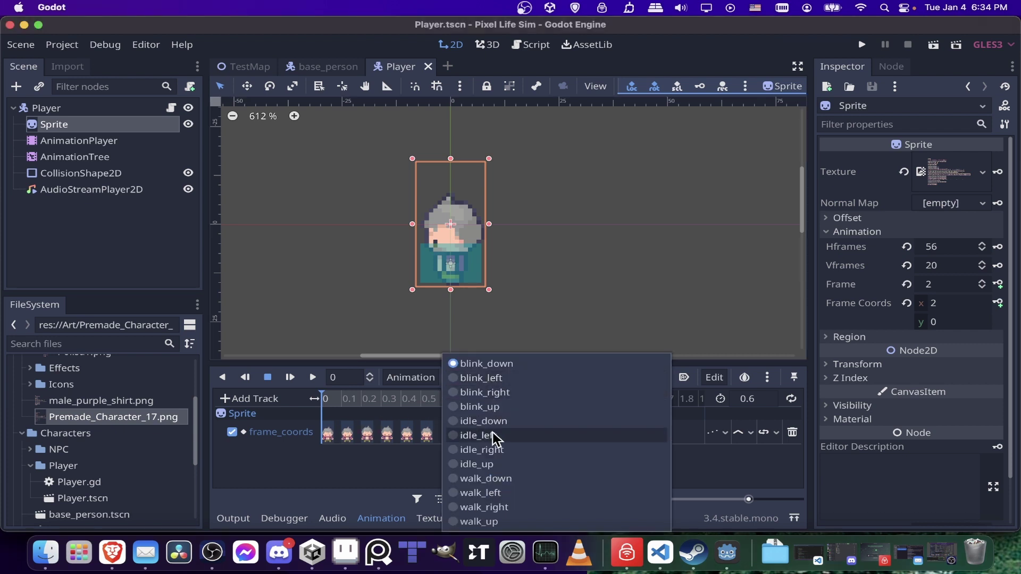
pyautogui.click(492, 438)
pyautogui.click(493, 378)
pyautogui.click(495, 479)
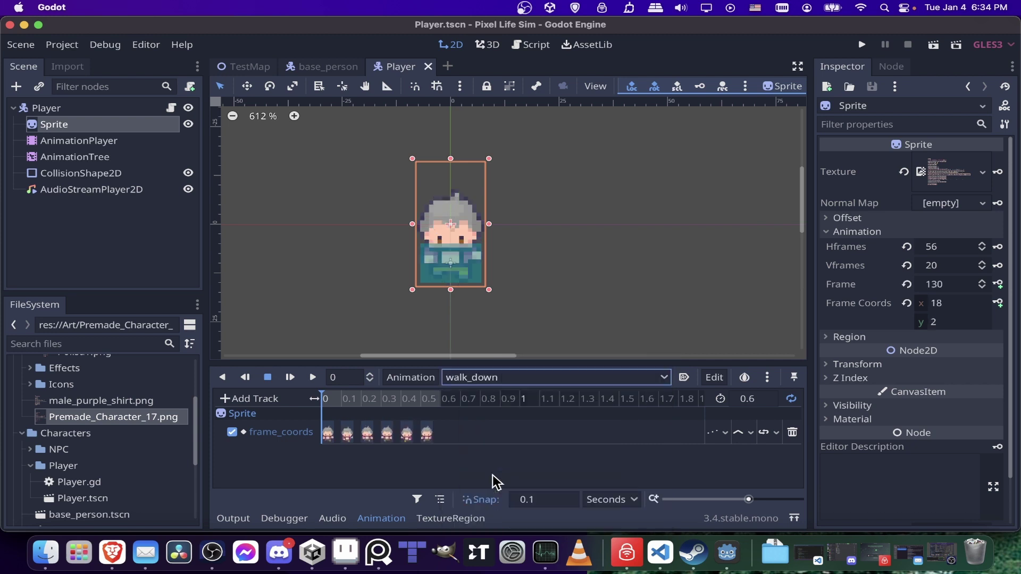
# Read the first two walk_down frame_coords keys (18,2 and 19,2), then switch to Aseprite
pyautogui.click(329, 433)
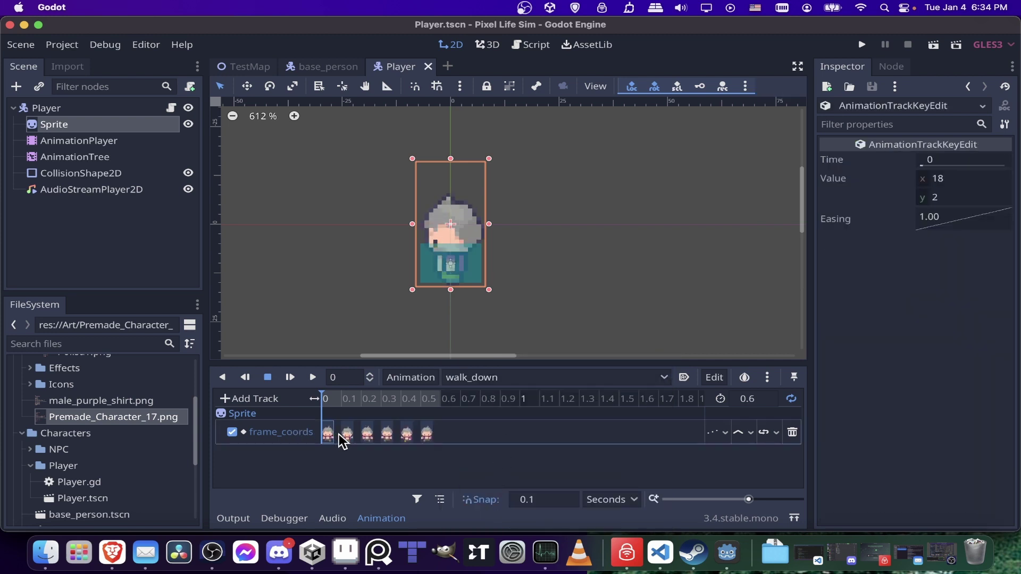
pyautogui.click(347, 435)
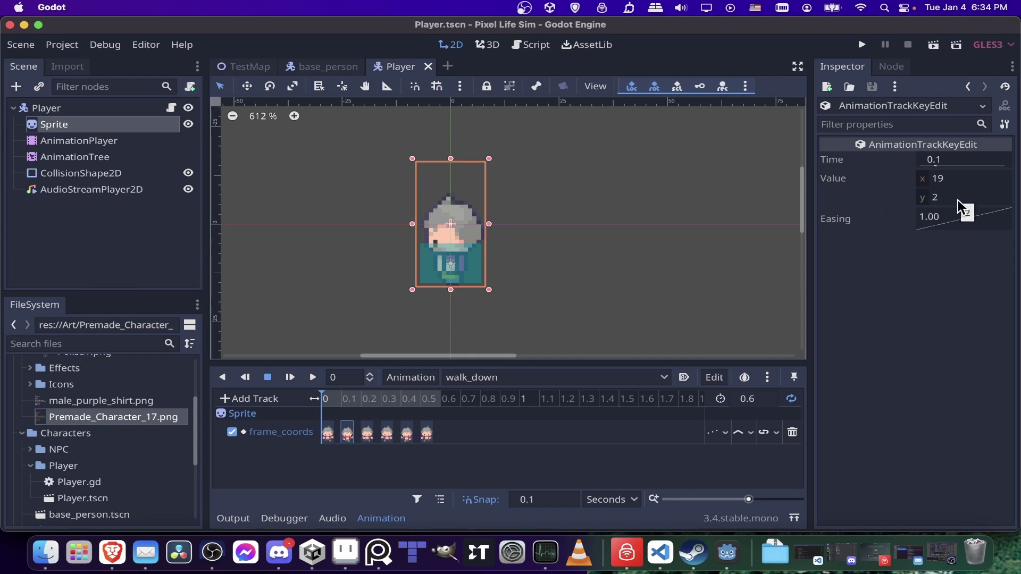
pyautogui.click(346, 553)
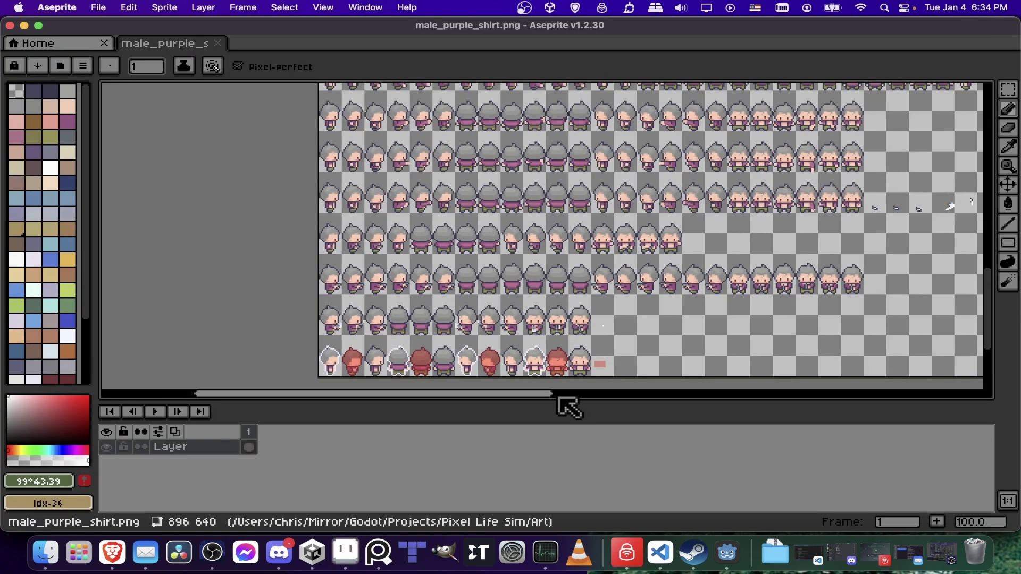
pyautogui.scroll(10, 326, 235)
pyautogui.hscroll(2, 325, 235)
pyautogui.scroll(-1, 250, 208)
pyautogui.hscroll(1, 250, 207)
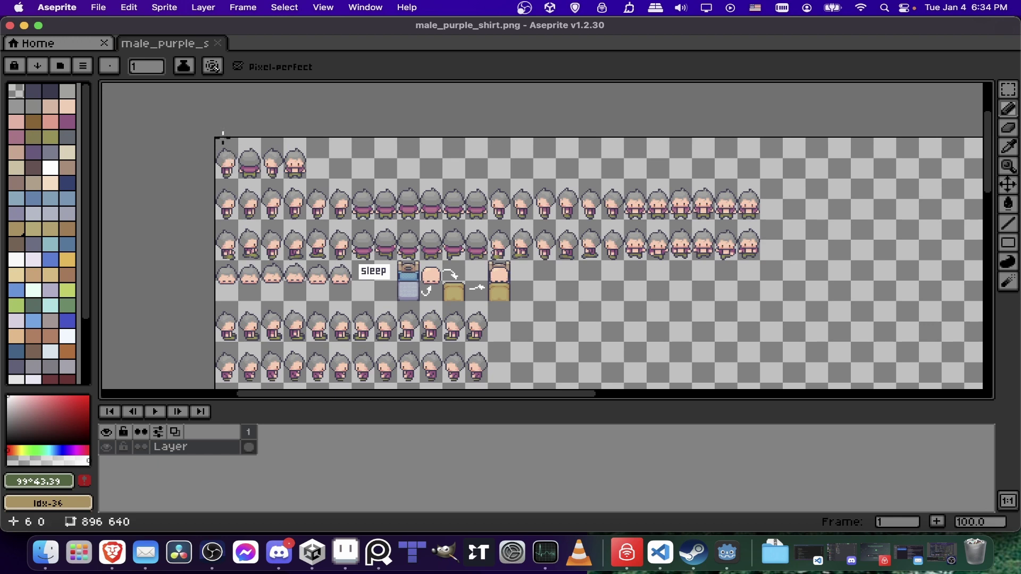
pyautogui.moveTo(226, 162); pyautogui.dragTo(233, 136, button='middle')
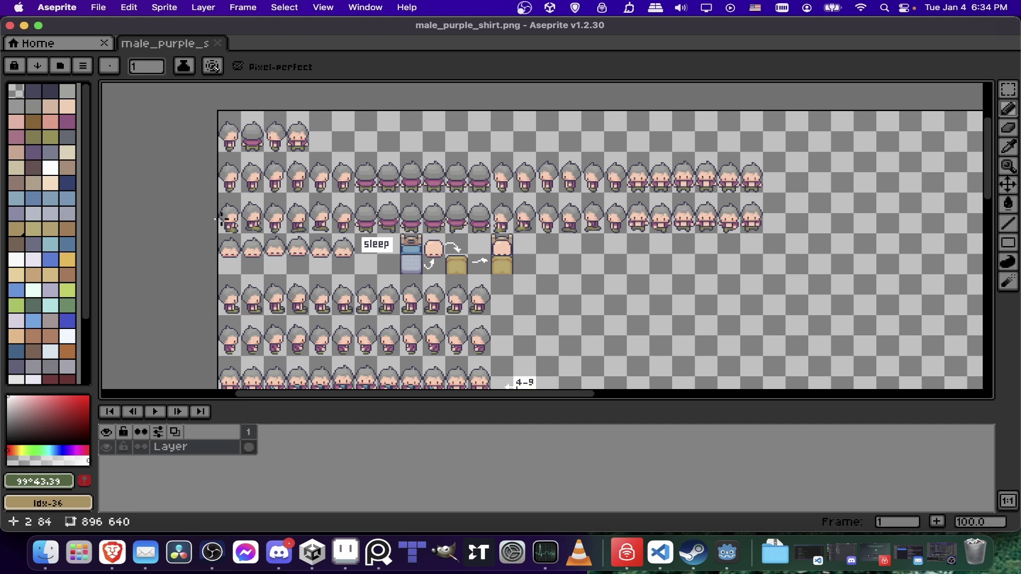
pyautogui.scroll(2, 282, 202)
pyautogui.hscroll(-2, 282, 202)
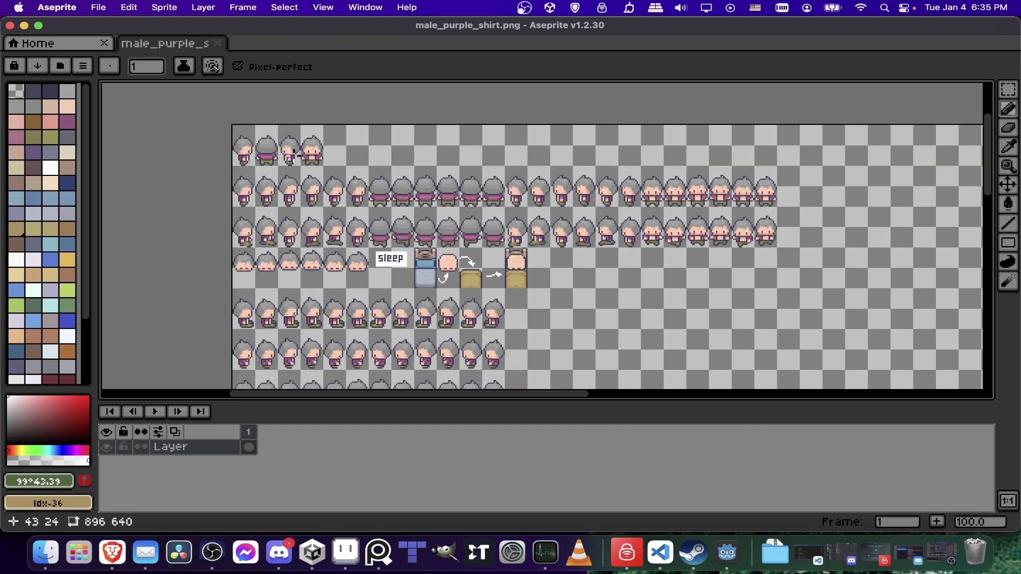
pyautogui.moveTo(212, 223); pyautogui.dragTo(265, 228, button='middle')
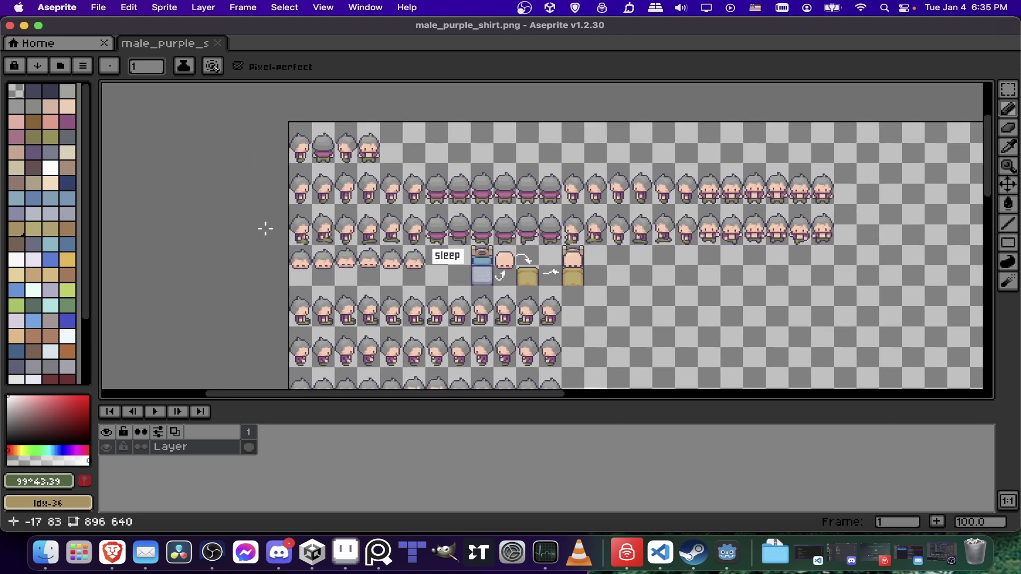
pyautogui.scroll(-2, 270, 240)
pyautogui.hscroll(1, 271, 240)
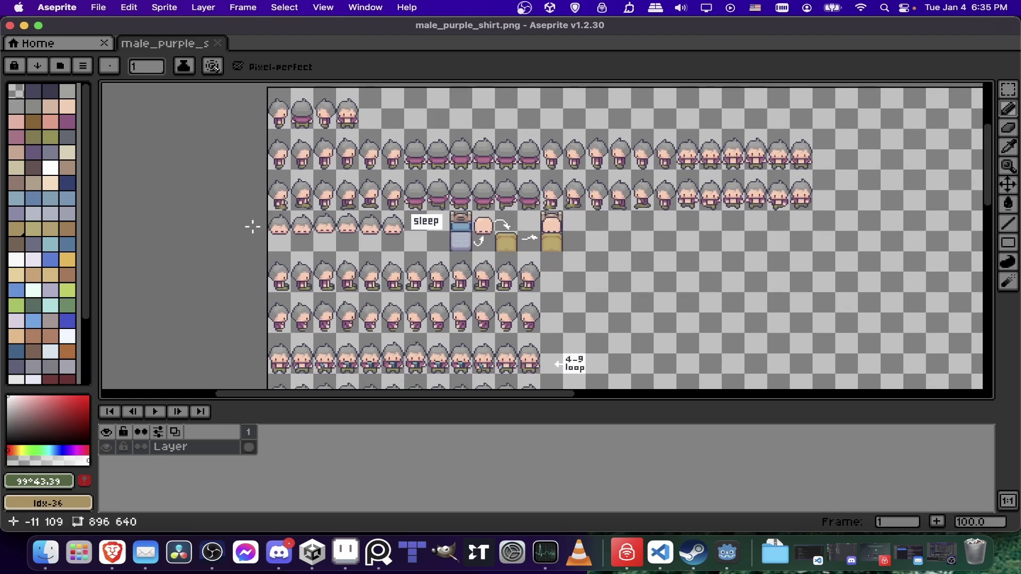
pyautogui.moveTo(252, 229); pyautogui.dragTo(230, 217, button='middle')
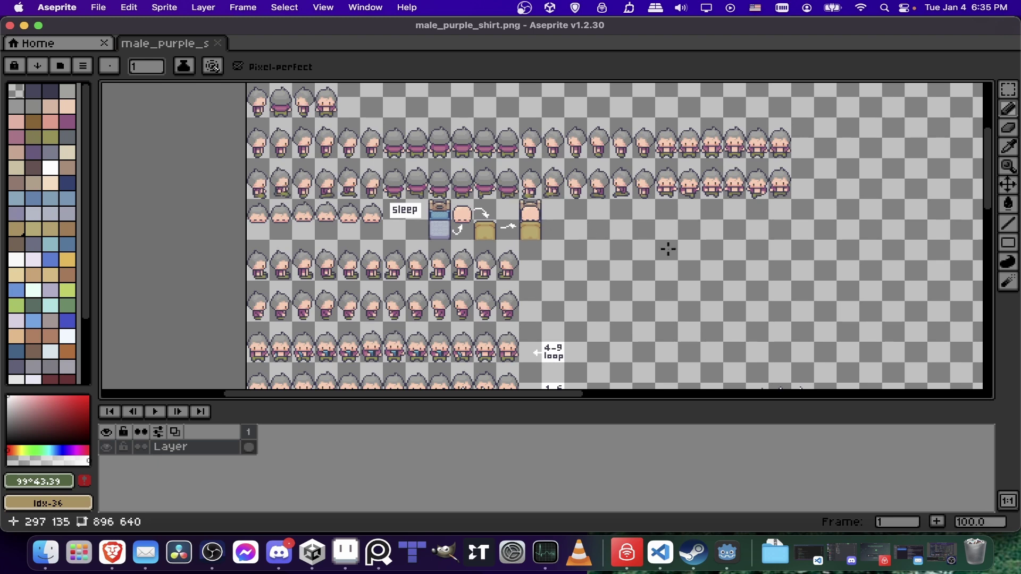
pyautogui.scroll(-3, 547, 324)
# Pan and zoom across the male_purple_shirt sheet's lower rows, then return to Godot
pyautogui.moveTo(547, 324); pyautogui.dragTo(381, 231, button='middle')
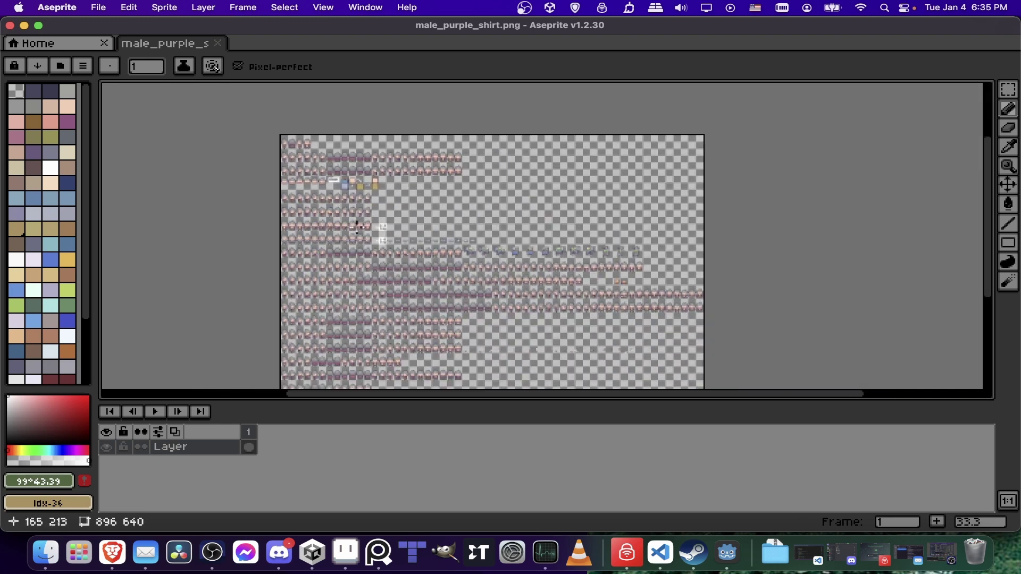
pyautogui.scroll(3, 381, 230)
pyautogui.scroll(-10, 367, 294)
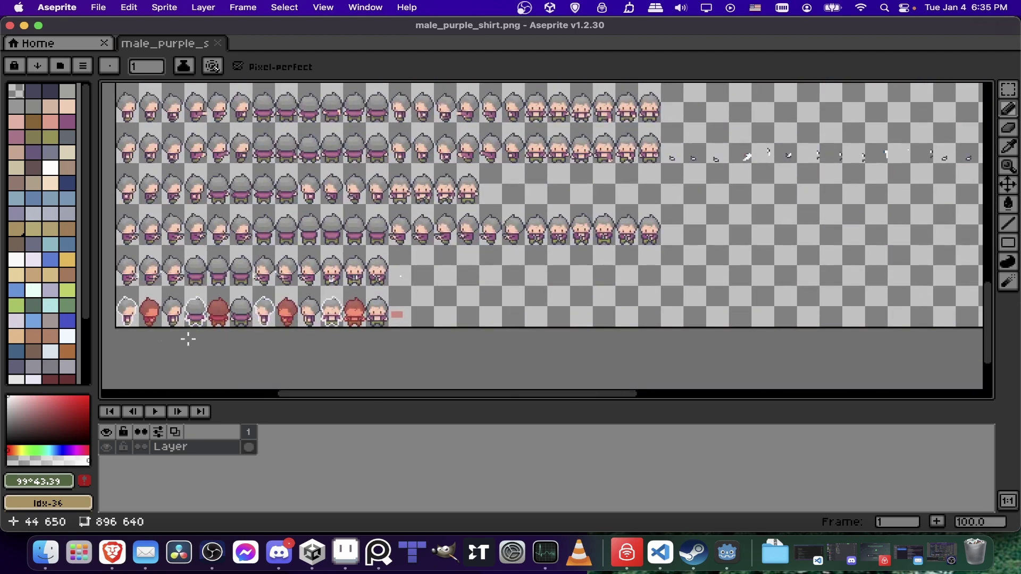
pyautogui.scroll(-2, 188, 339)
pyautogui.hscroll(10, 649, 316)
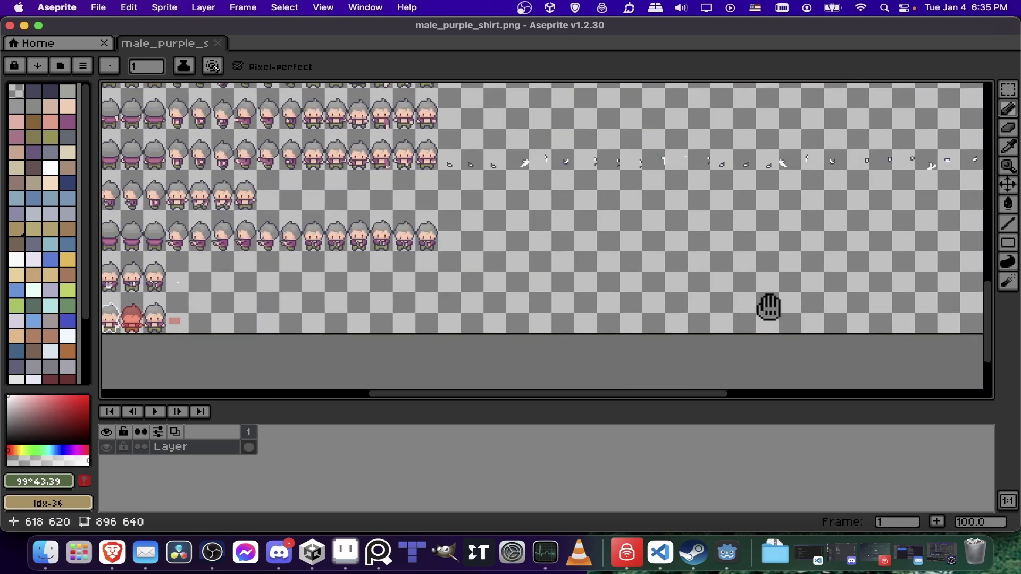
pyautogui.hscroll(-10, 658, 307)
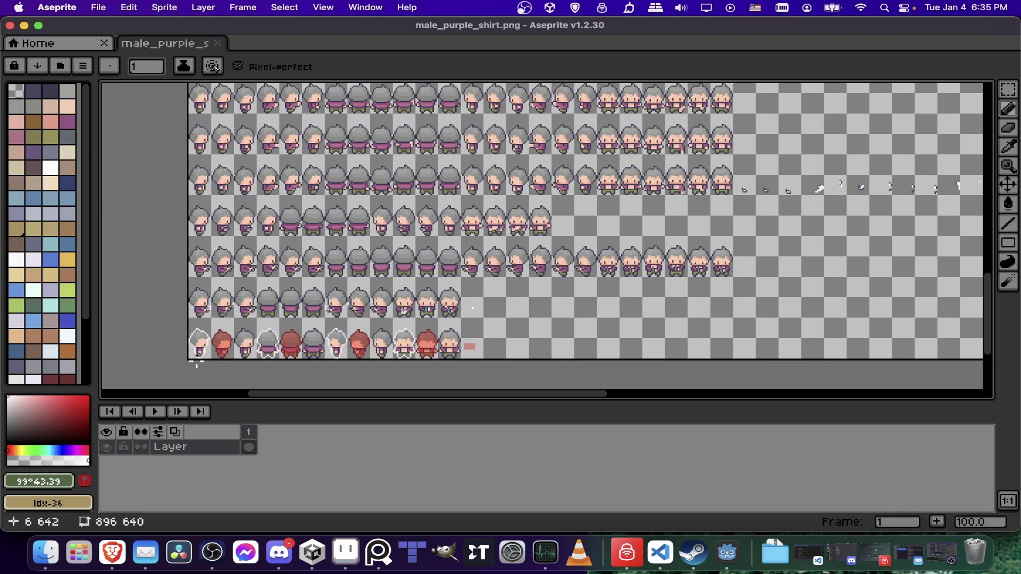
pyautogui.scroll(1, 196, 364)
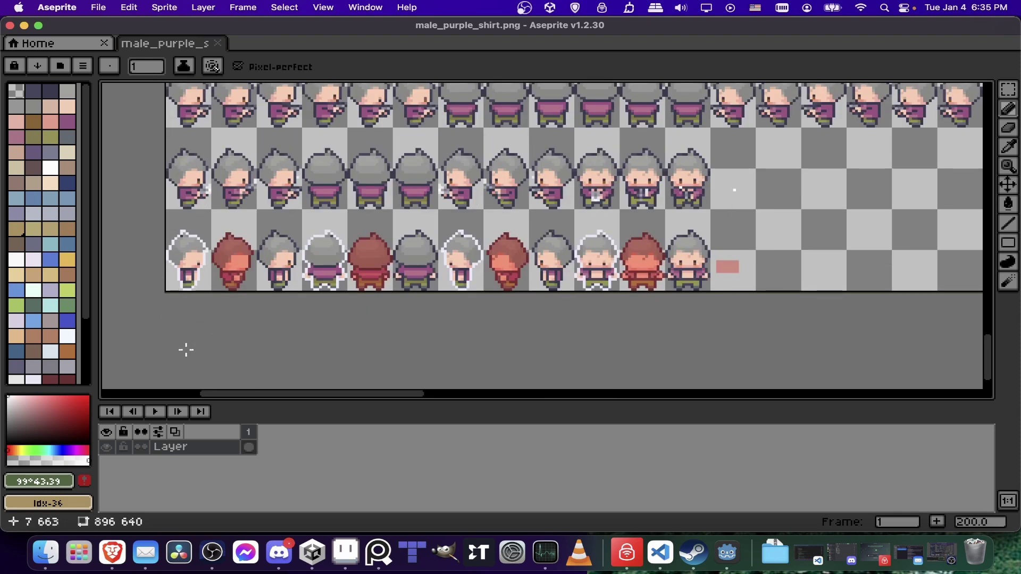
pyautogui.hscroll(-5, 176, 262)
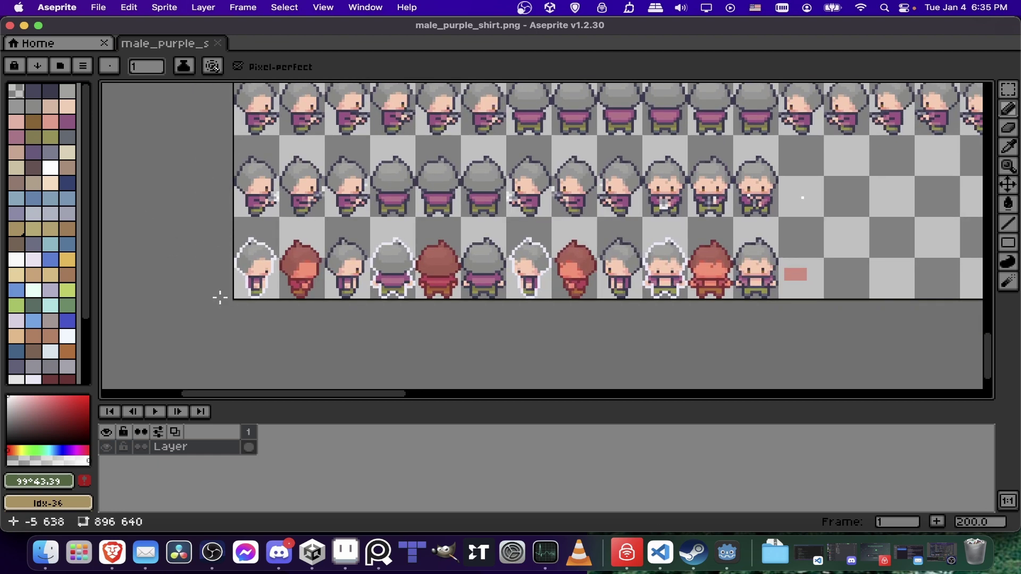
pyautogui.scroll(-4, 234, 255)
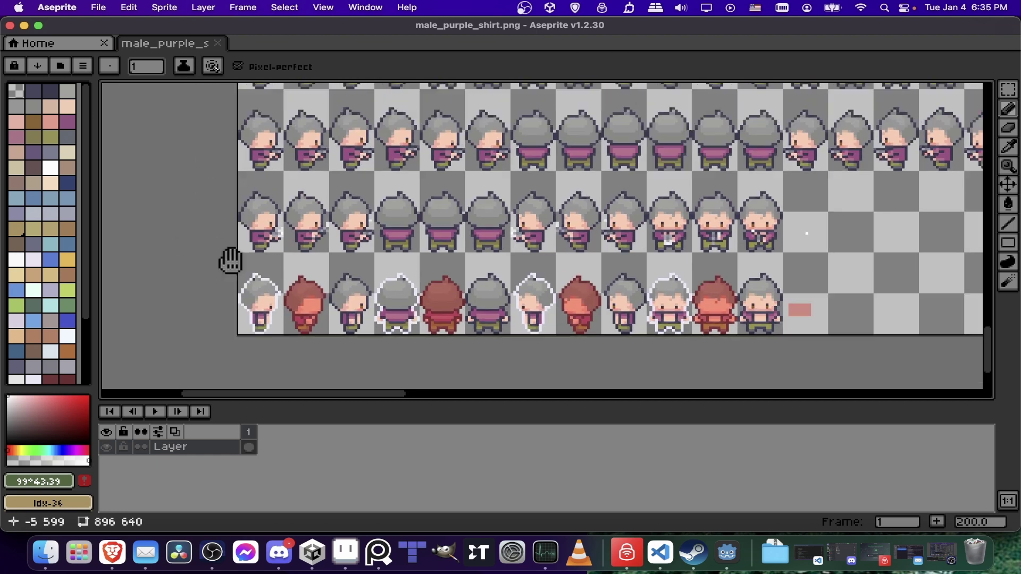
pyautogui.scroll(1, 246, 217)
pyautogui.scroll(-1, 242, 216)
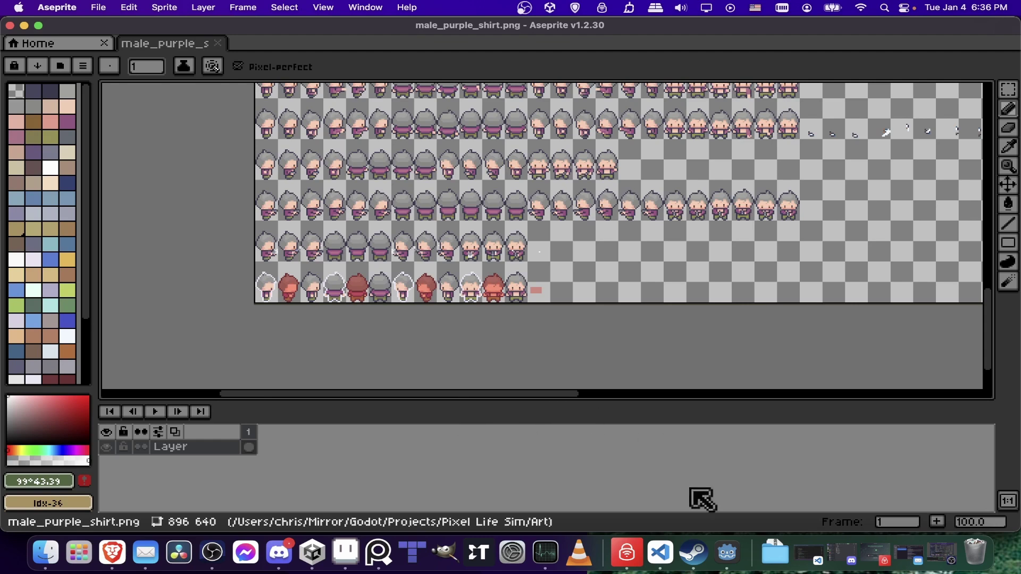
pyautogui.hscroll(5, 241, 293)
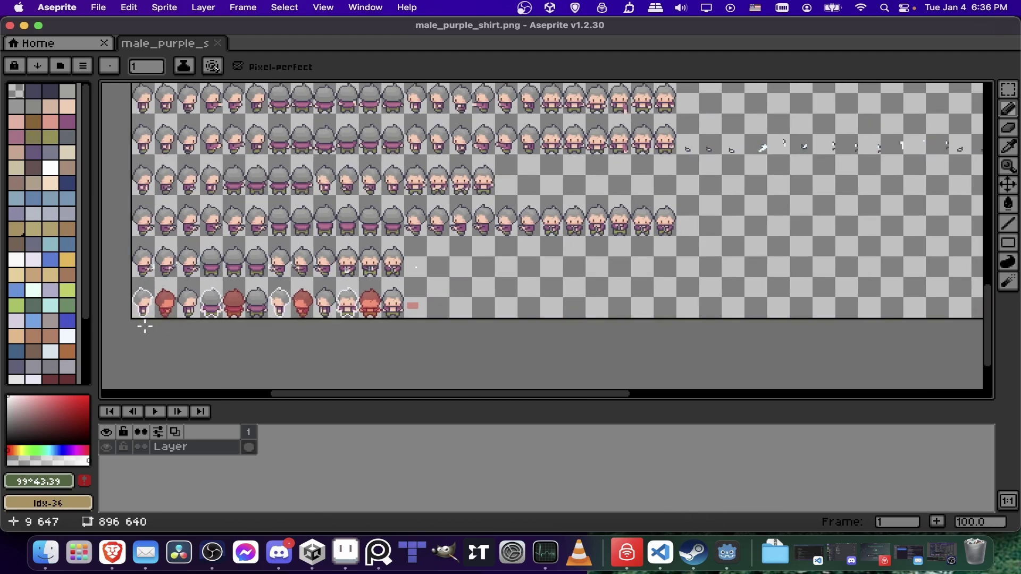
pyautogui.hscroll(15, 237, 335)
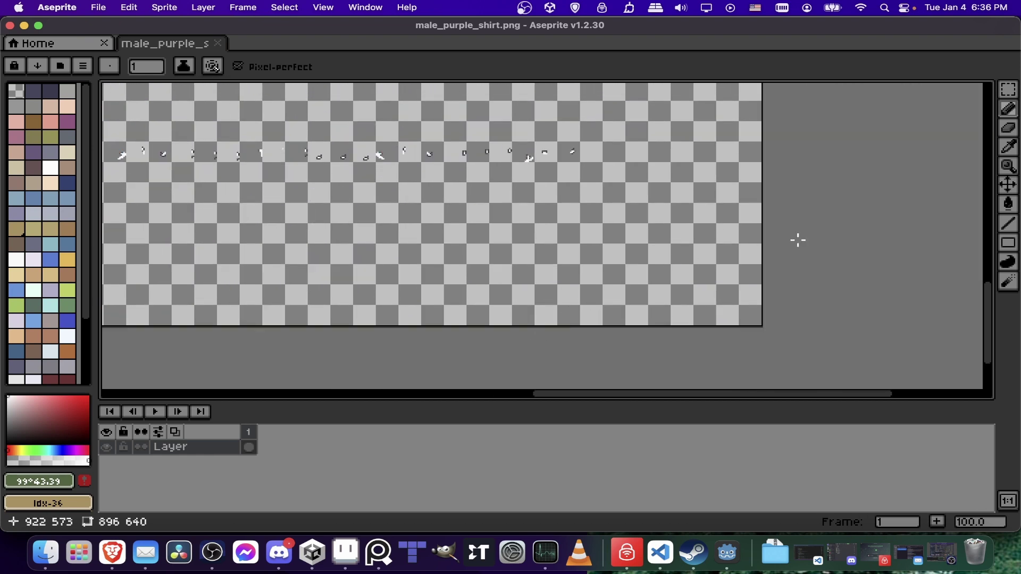
pyautogui.click(727, 553)
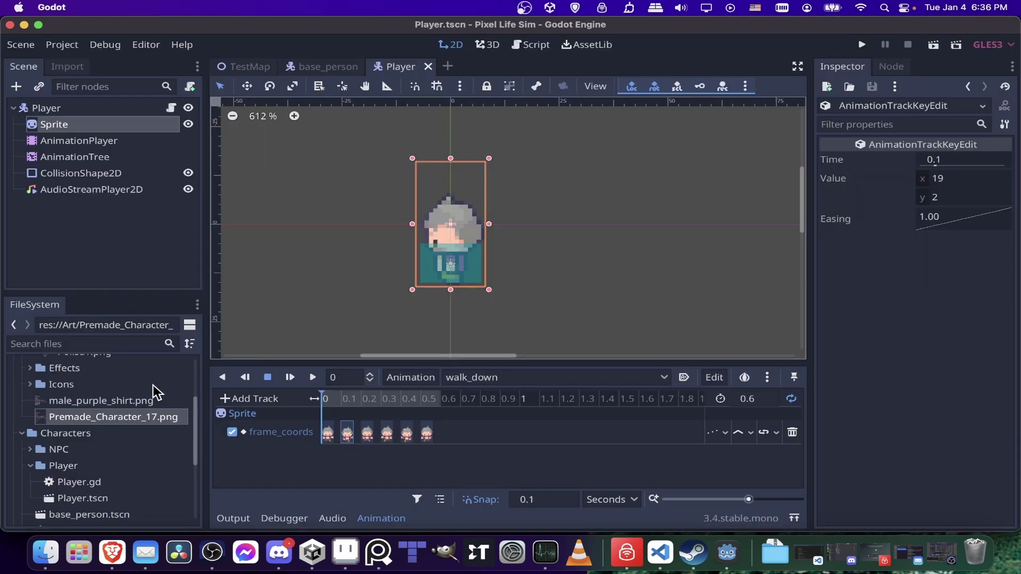
# Compare texture sizes: male_purple_shirt.png at 896x640 versus Premade_Character_17.png at 896x656
pyautogui.click(131, 403)
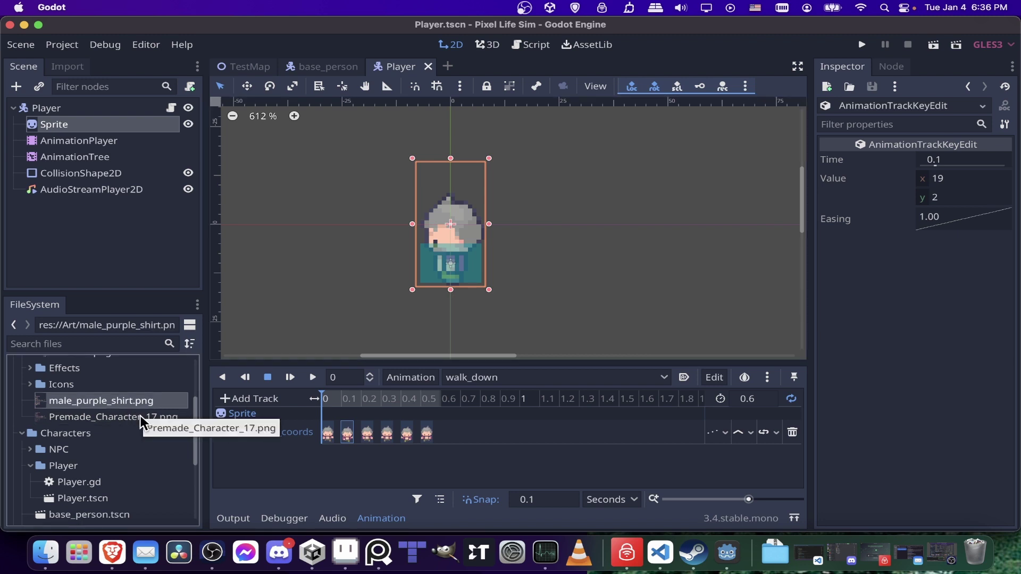
pyautogui.click(139, 416)
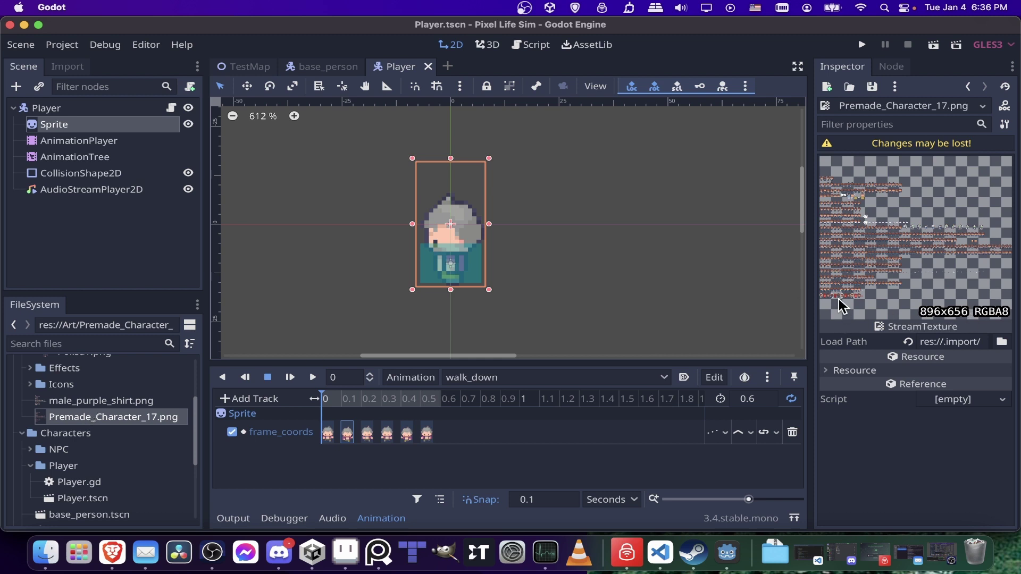
pyautogui.click(153, 404)
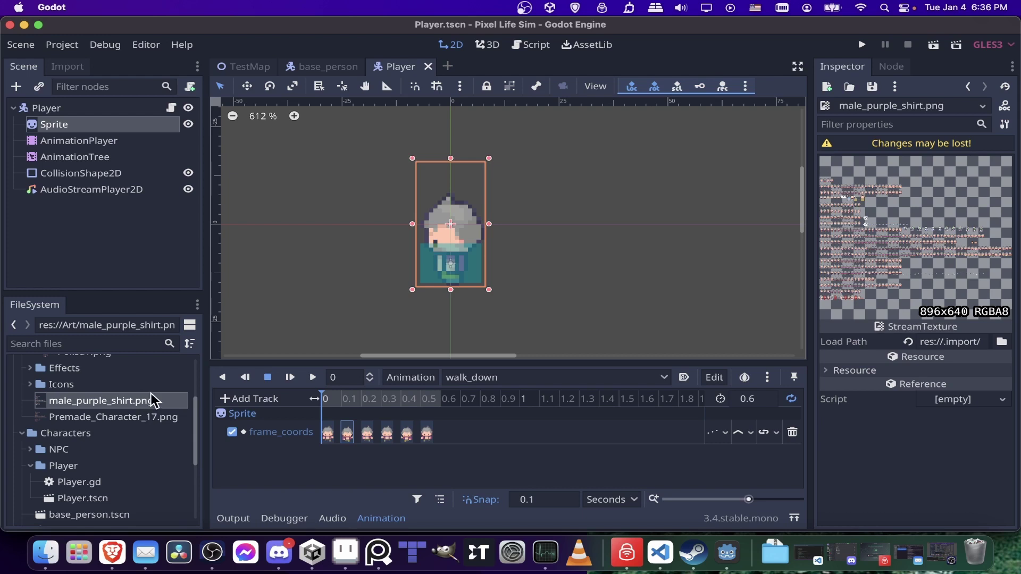
pyautogui.click(125, 420)
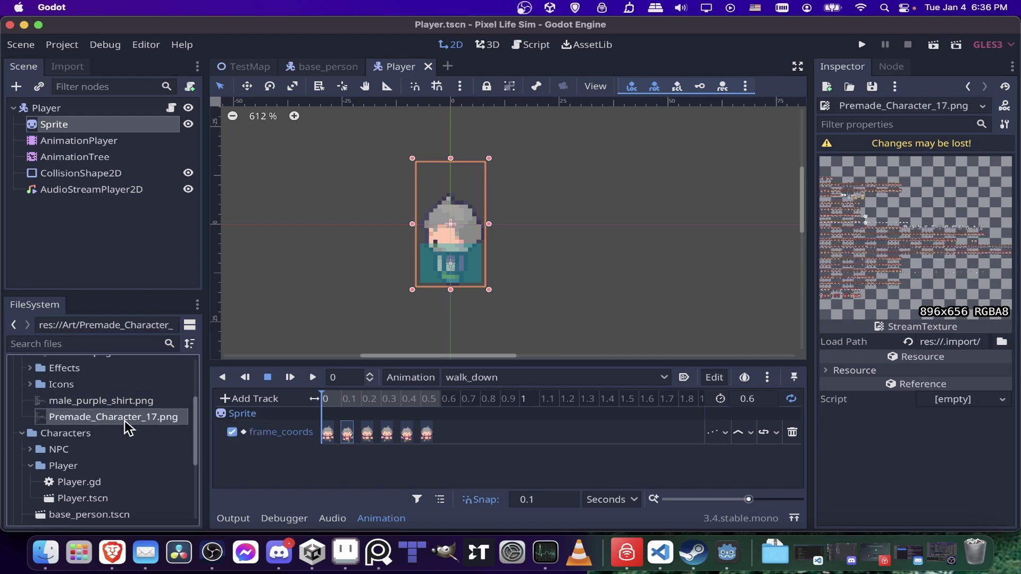
pyautogui.click(400, 267)
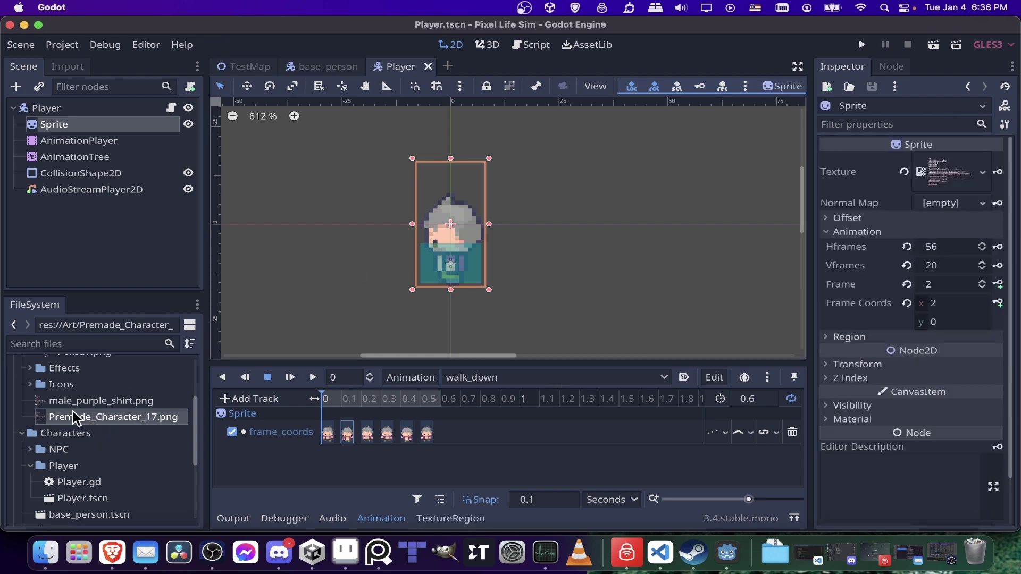
# Assign Premade_Character_17.png as the Sprite texture and preview walk_down
pyautogui.moveTo(74, 423); pyautogui.dragTo(935, 182)
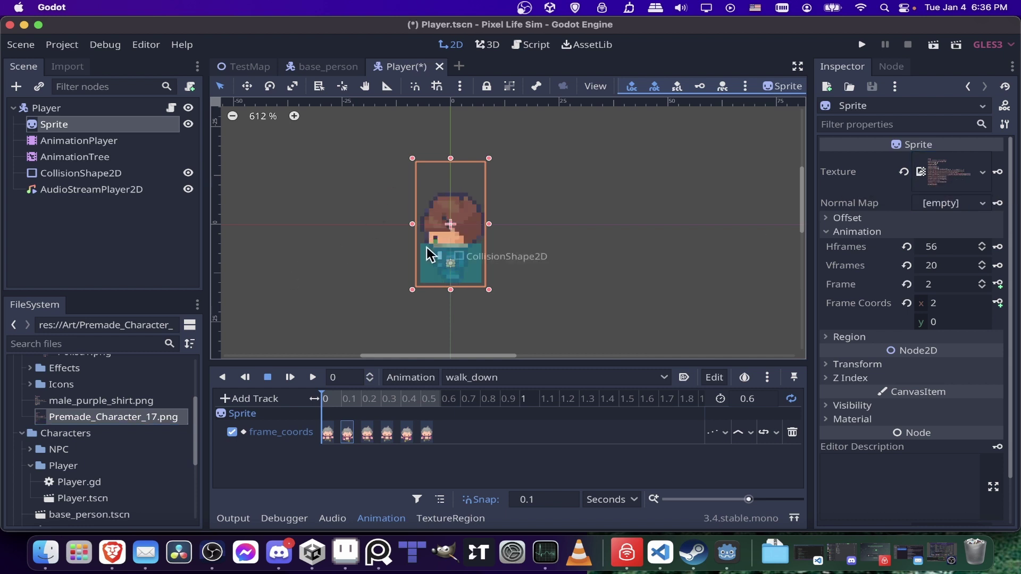
pyautogui.click(318, 378)
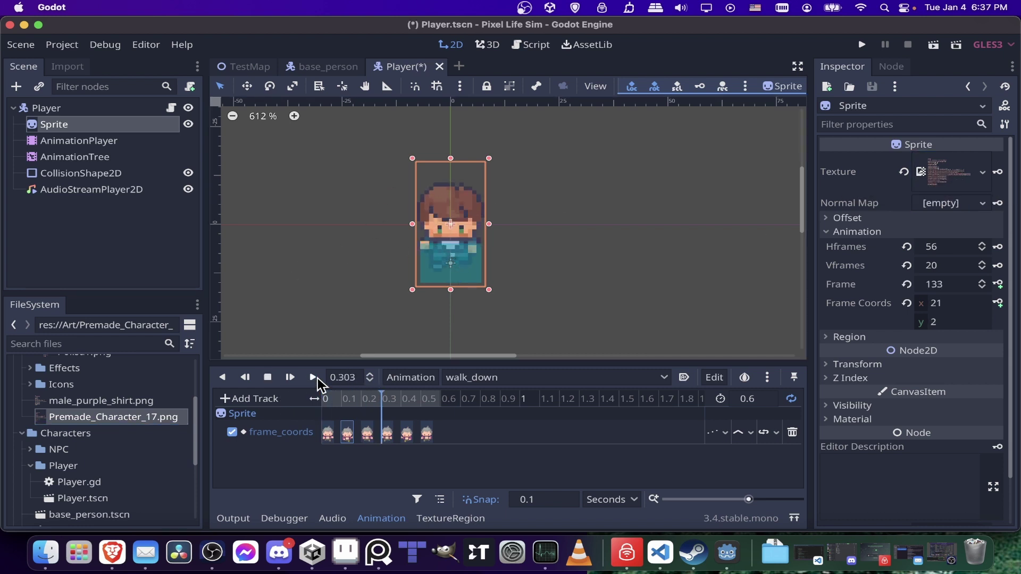
pyautogui.click(268, 378)
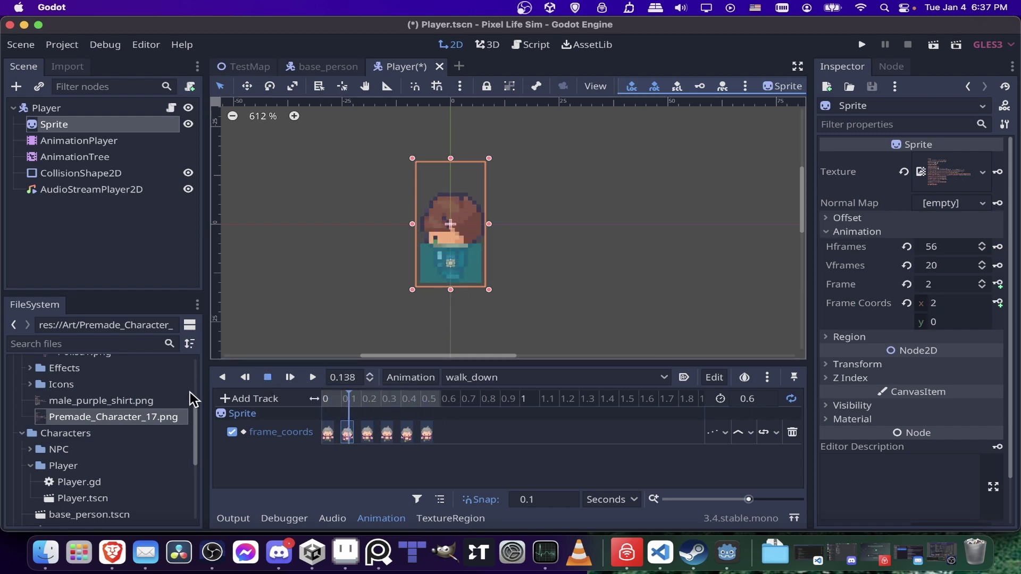
# Open Premade_Character_17.png from Finder with Aseprite (1.2.30)
pyautogui.doubleClick(168, 420)
pyautogui.rightClick(324, 149)
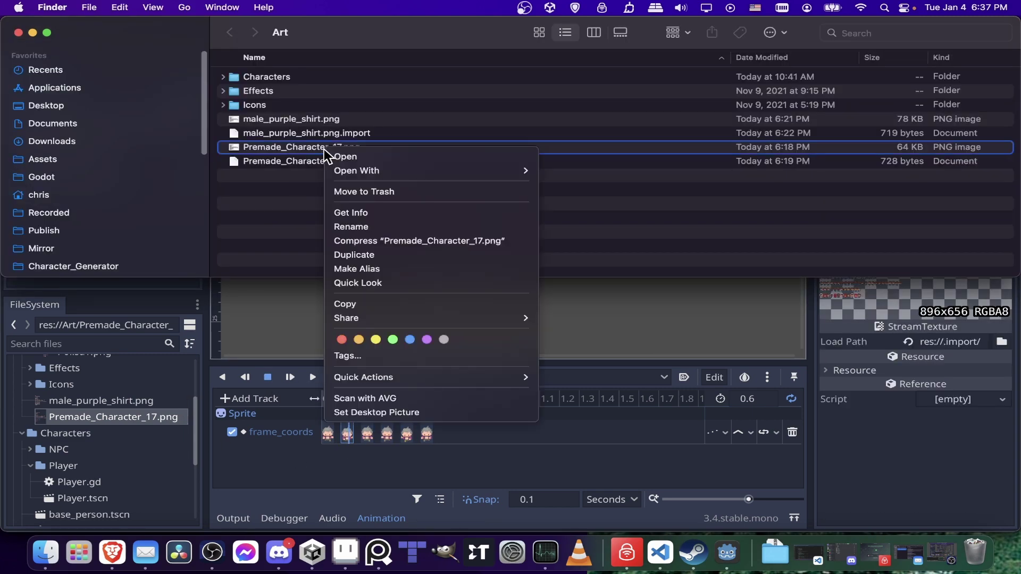
pyautogui.moveTo(366, 172)
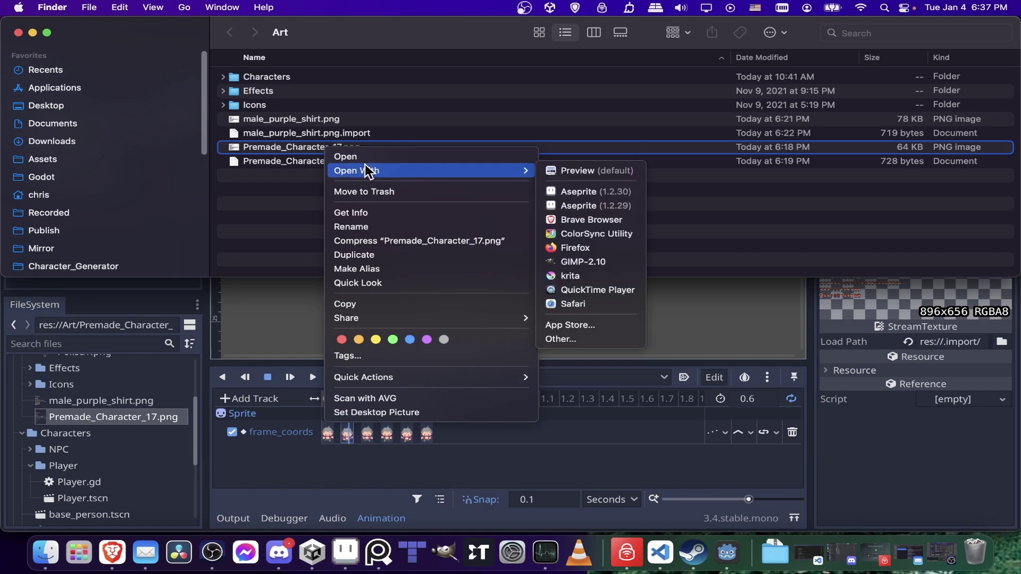
pyautogui.click(596, 191)
# Open Sprite > Canvas Size for Premade_Character_17 with a top-left anchor
pyautogui.scroll(-5, 576, 190)
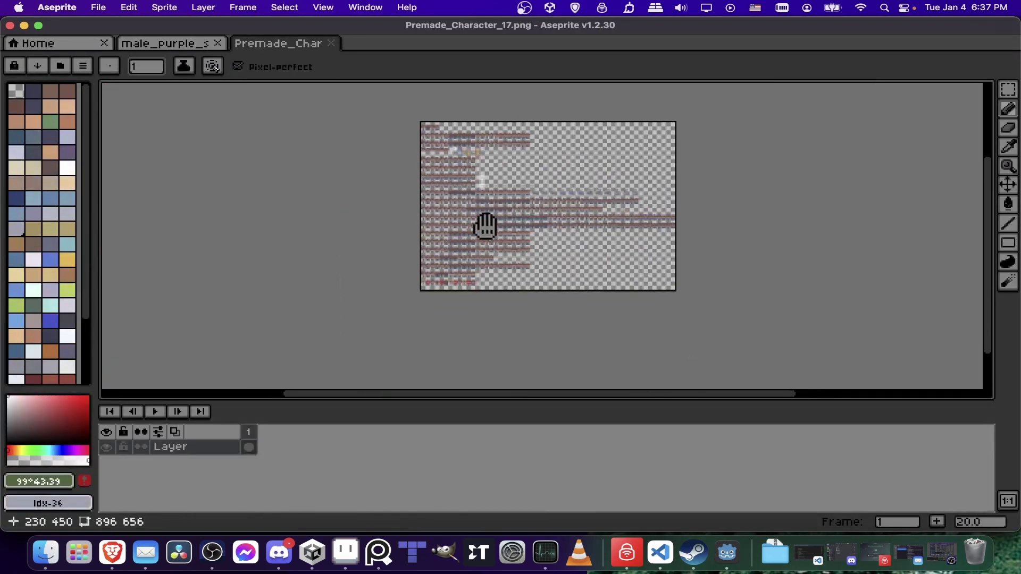
pyautogui.scroll(5, 483, 223)
pyautogui.scroll(-3, 444, 289)
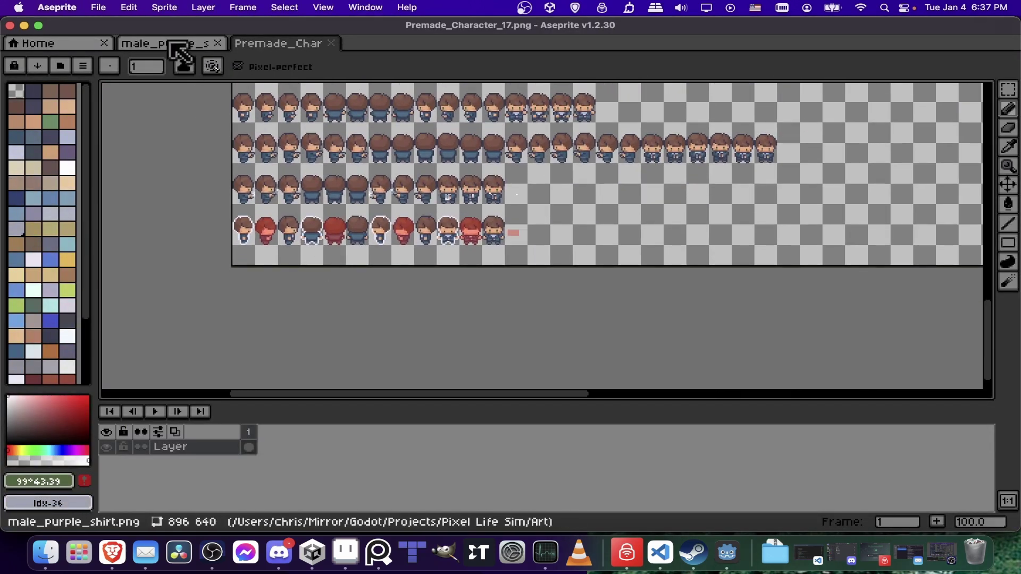
pyautogui.click(168, 8)
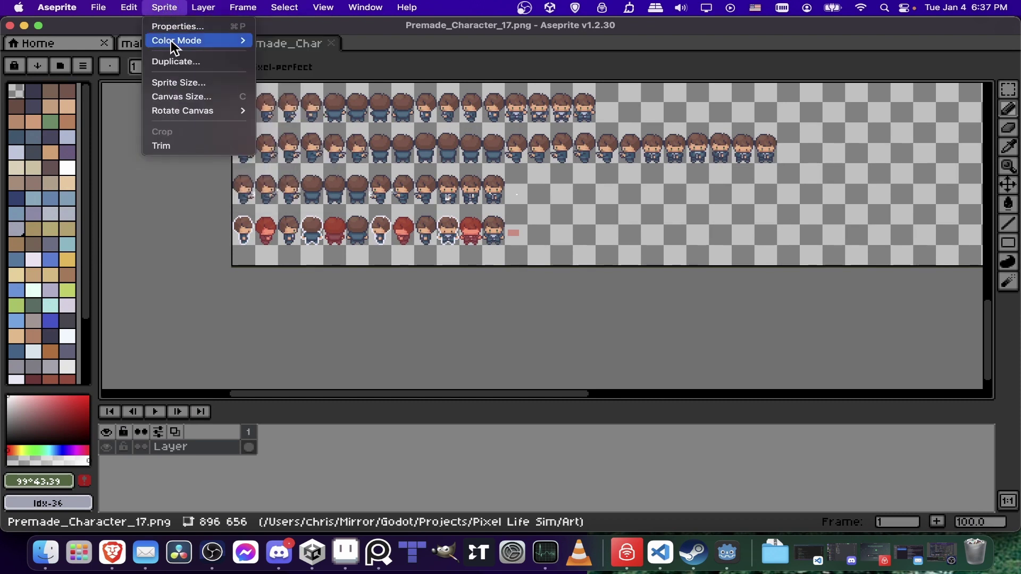
pyautogui.click(186, 97)
pyautogui.click(900, 128)
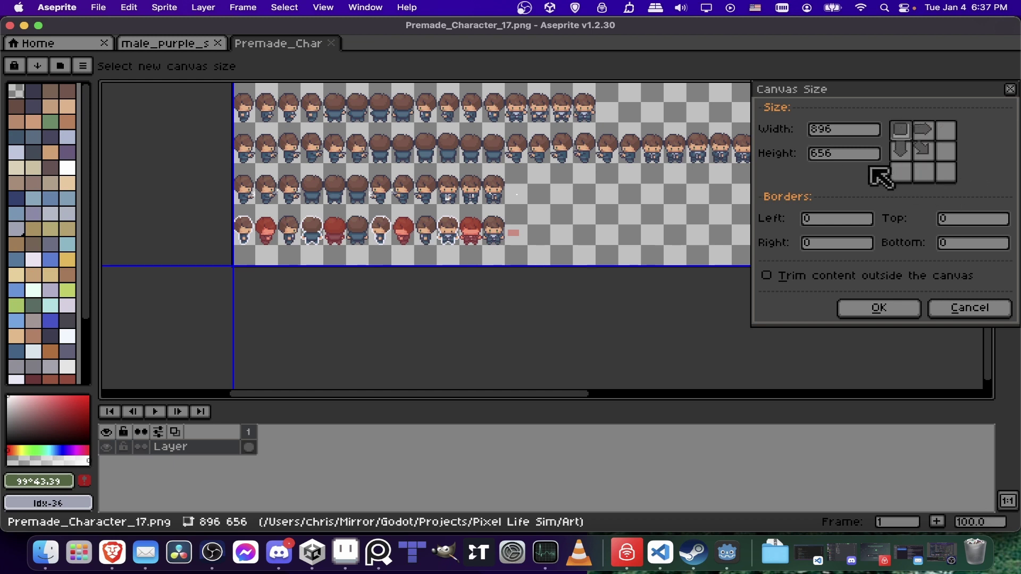
# Set the canvas height to 640 for 896x640, save the file, and return to Godot
pyautogui.click(815, 154)
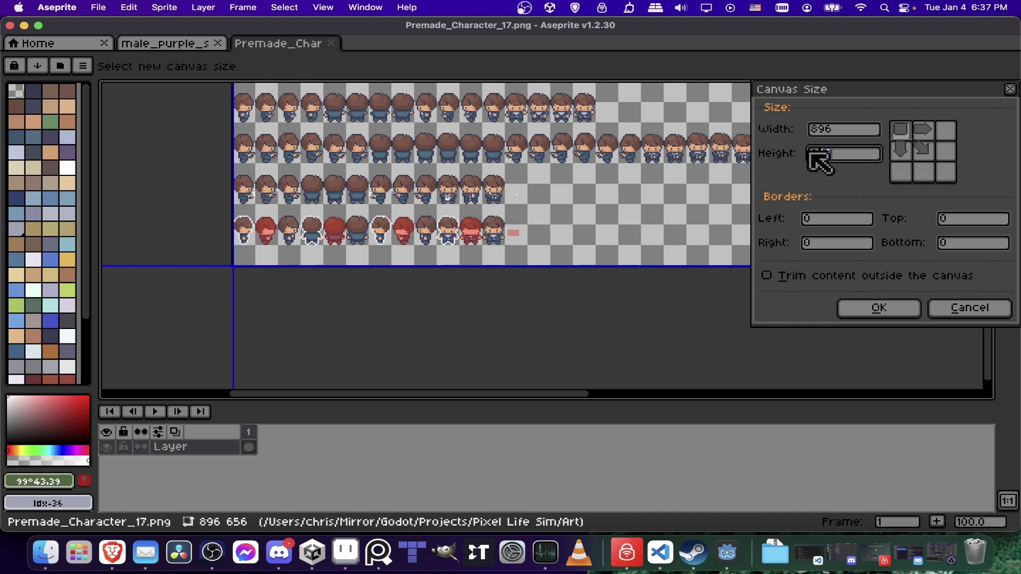
pyautogui.write('640')
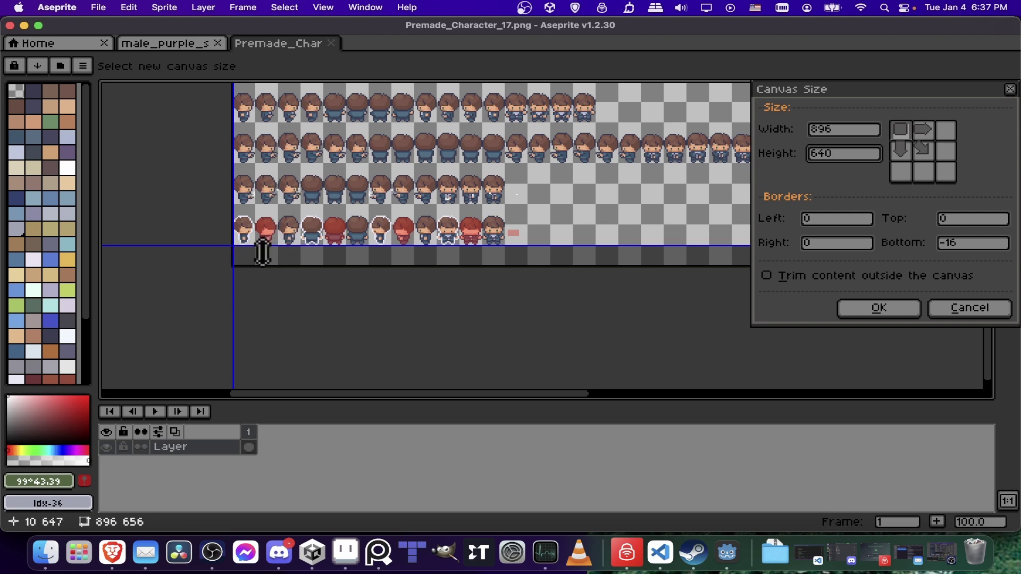
pyautogui.click(879, 310)
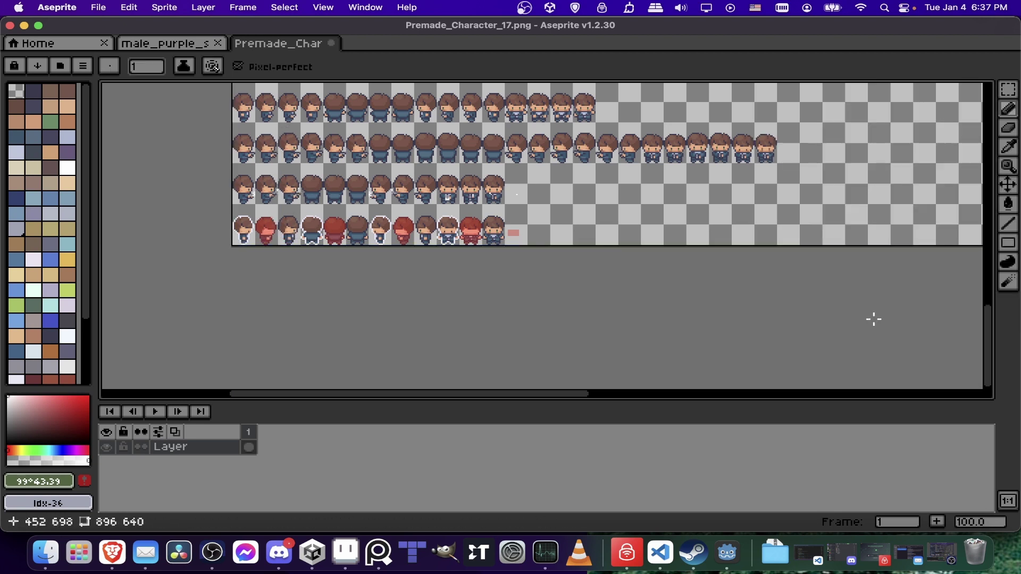
pyautogui.click(98, 7)
pyautogui.click(120, 79)
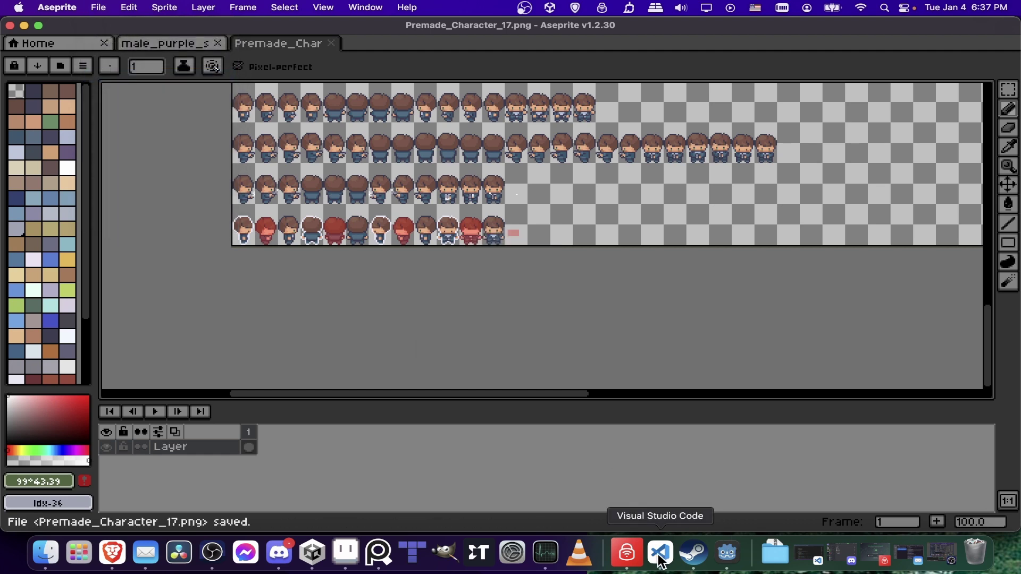
pyautogui.click(727, 554)
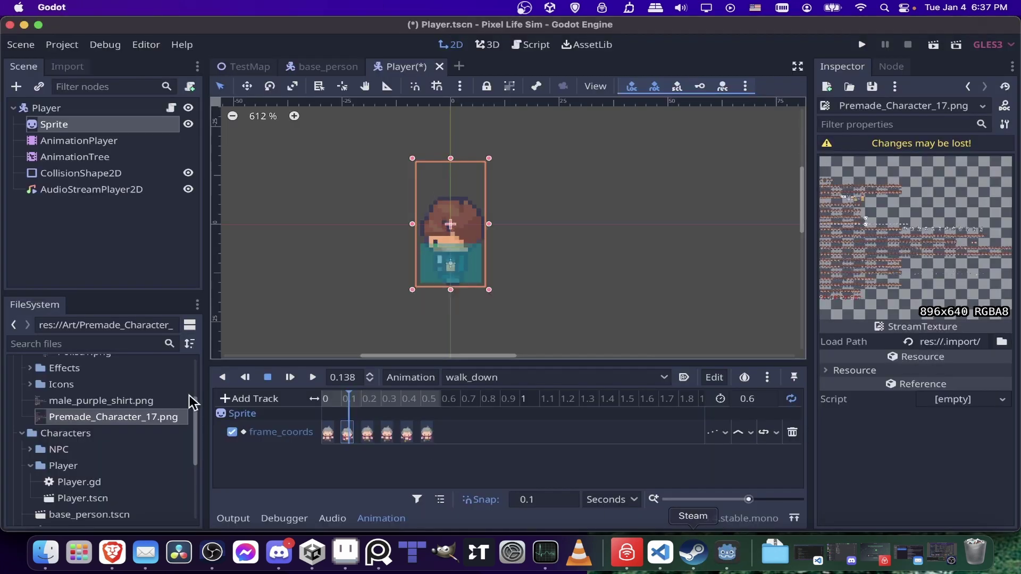
# Confirm male_purple_shirt.png and Premade_Character_17.png both now read 896x640
pyautogui.click(81, 406)
pyautogui.click(83, 416)
pyautogui.click(83, 401)
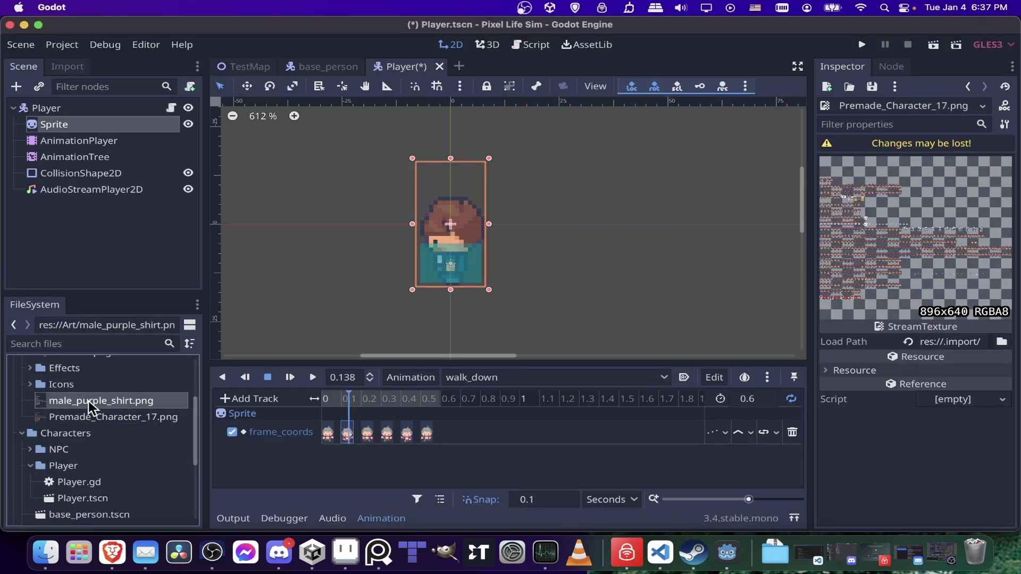
pyautogui.scroll(1, 469, 293)
pyautogui.scroll(6, 469, 292)
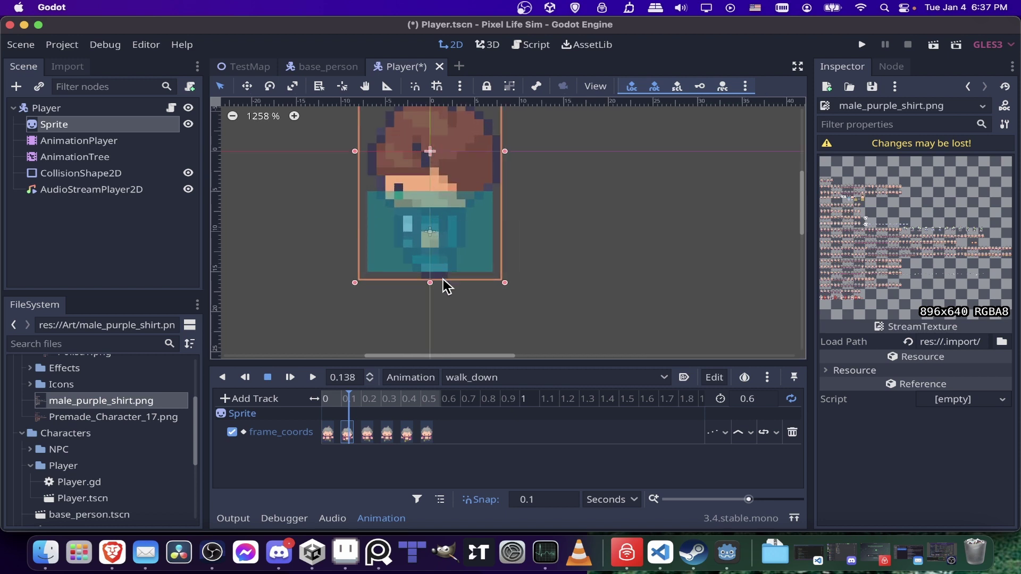
pyautogui.hscroll(2, 449, 248)
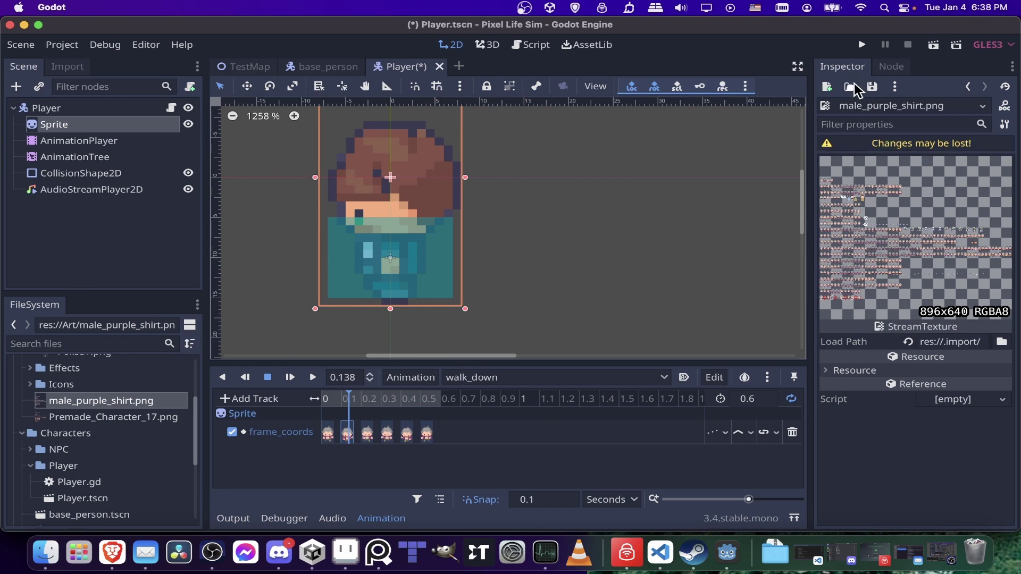
# Bring the Sprite node's properties back into the Inspector
pyautogui.click(57, 127)
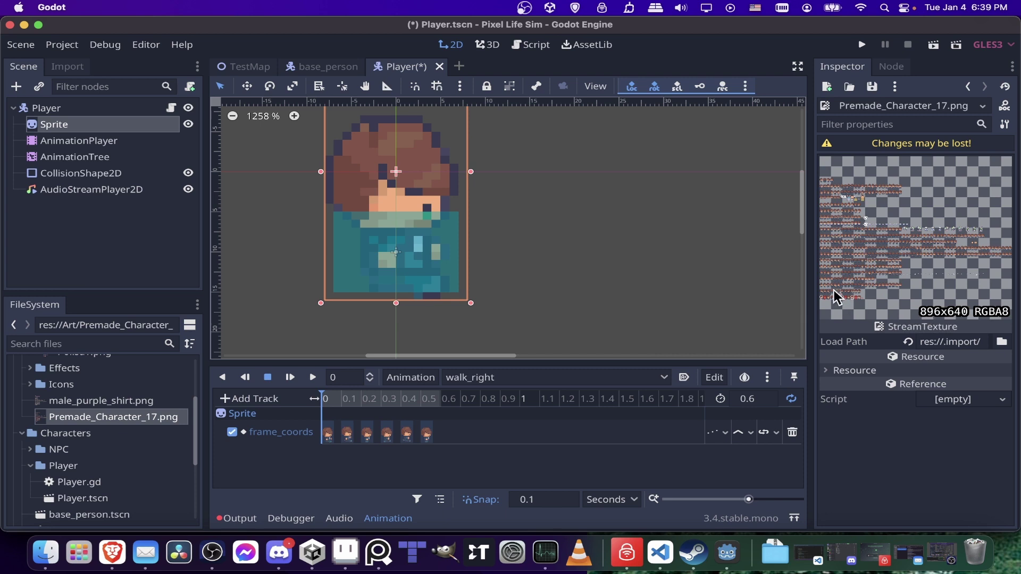
pyautogui.click(138, 405)
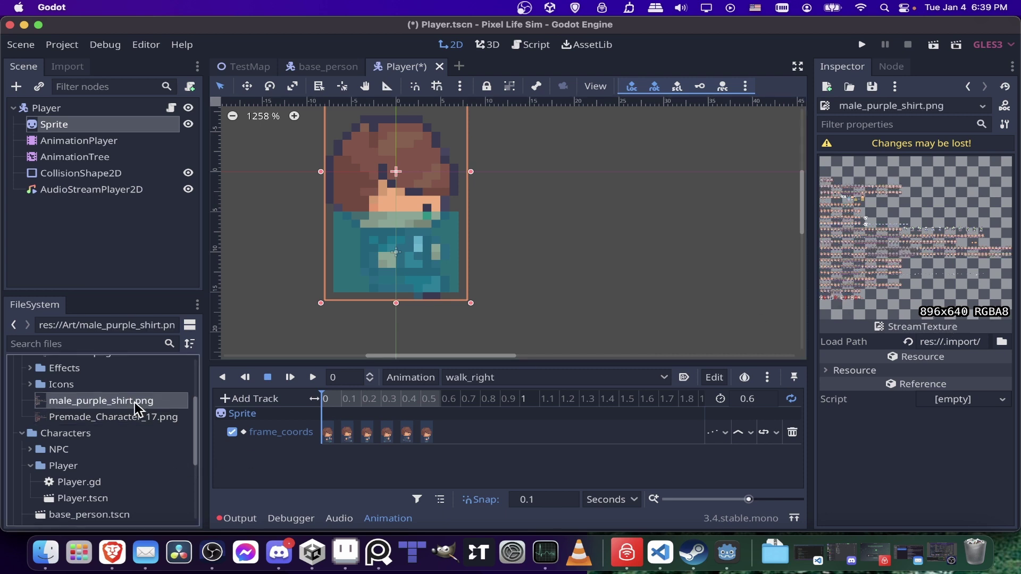
pyautogui.doubleClick(121, 129)
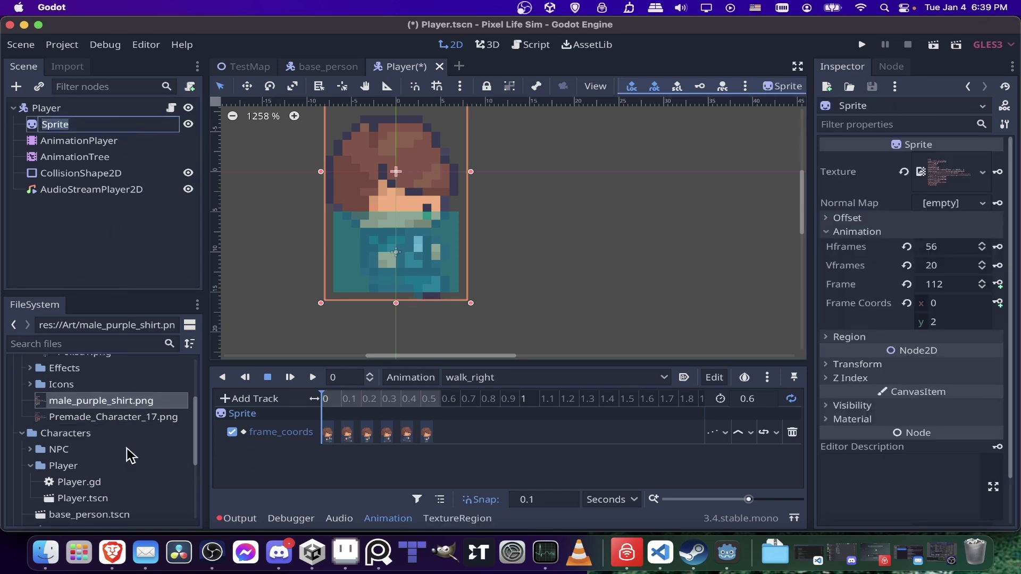
# Play walk_right and swap the Sprite texture to male_purple_shirt.png
pyautogui.click(130, 418)
pyautogui.moveTo(420, 149); pyautogui.dragTo(446, 182, button='middle')
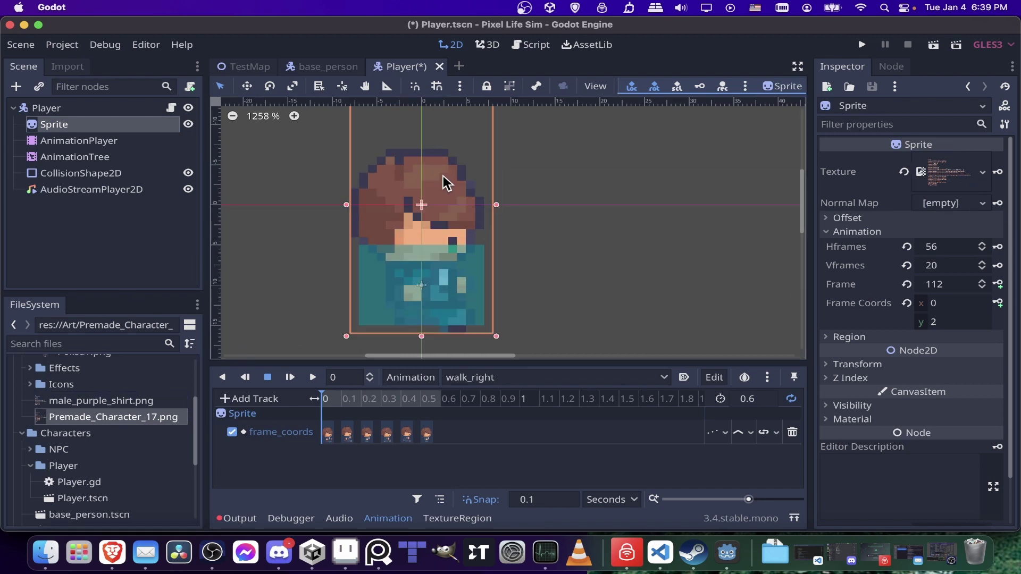
pyautogui.scroll(-2, 515, 301)
pyautogui.click(312, 378)
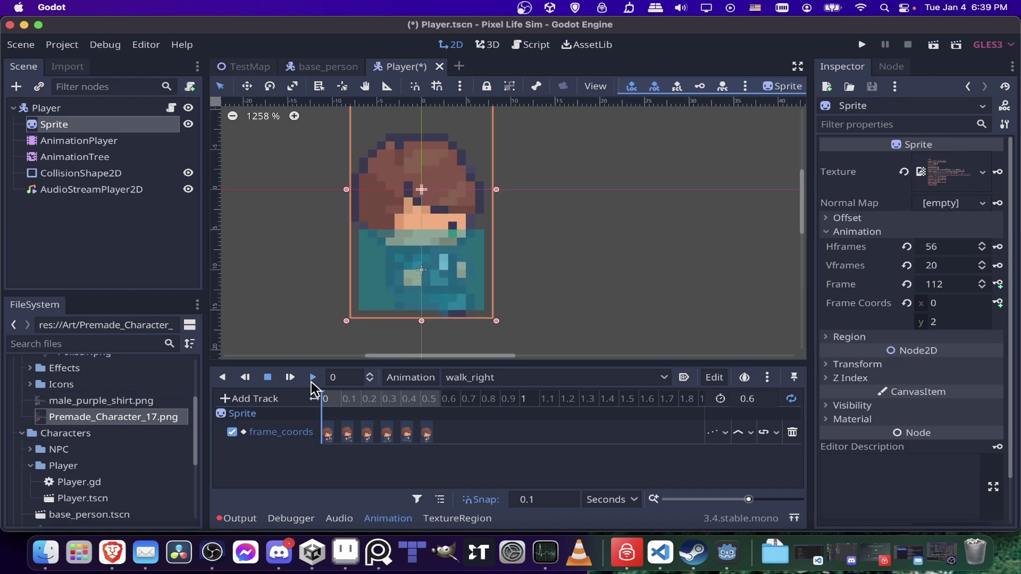
pyautogui.moveTo(129, 401); pyautogui.dragTo(944, 187)
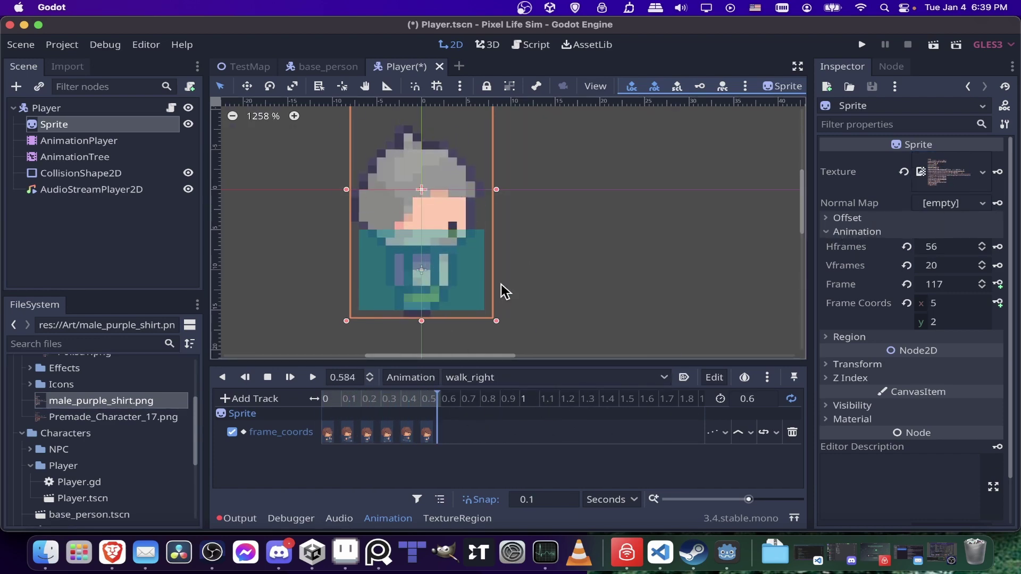
# Switch to walk_down and set the Sprite texture to Premade_Character_17.png
pyautogui.hscroll(2, 508, 312)
pyautogui.scroll(-1, 508, 312)
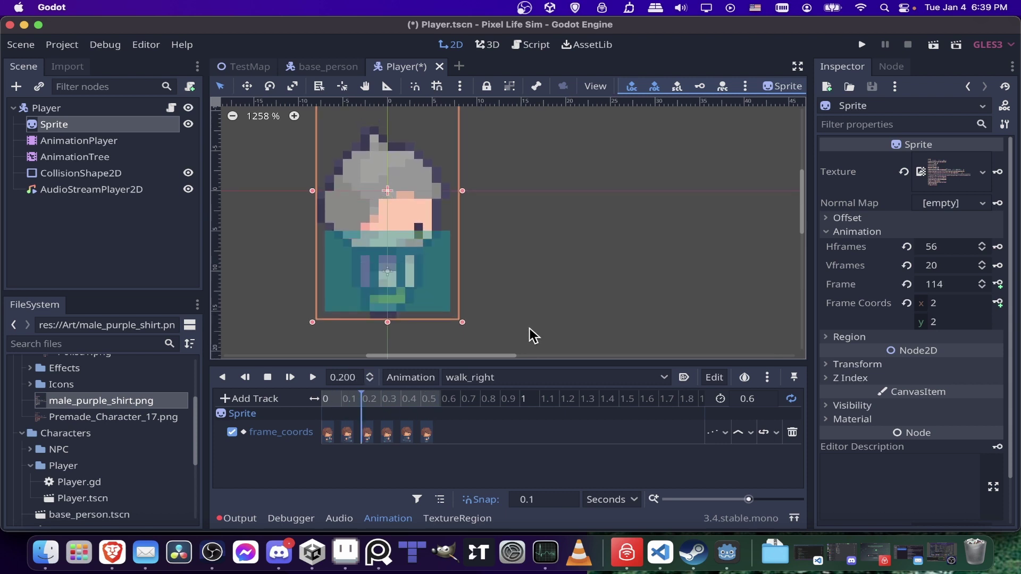
pyautogui.click(474, 379)
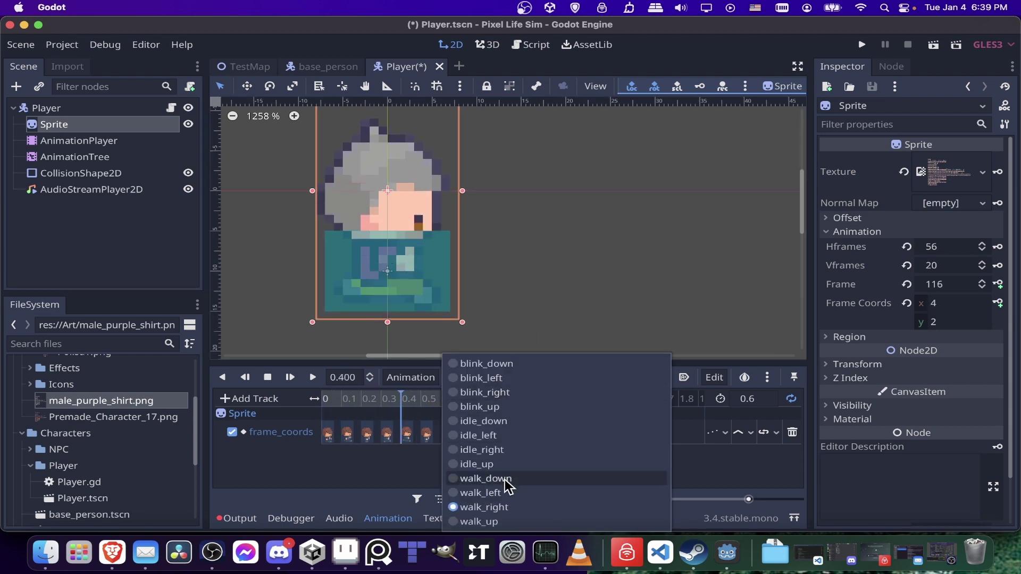
pyautogui.click(505, 485)
pyautogui.moveTo(141, 418); pyautogui.dragTo(931, 173)
# Preview blink_up, then put Premade_Character_17.png back as the Sprite texture
pyautogui.click(484, 377)
pyautogui.click(478, 426)
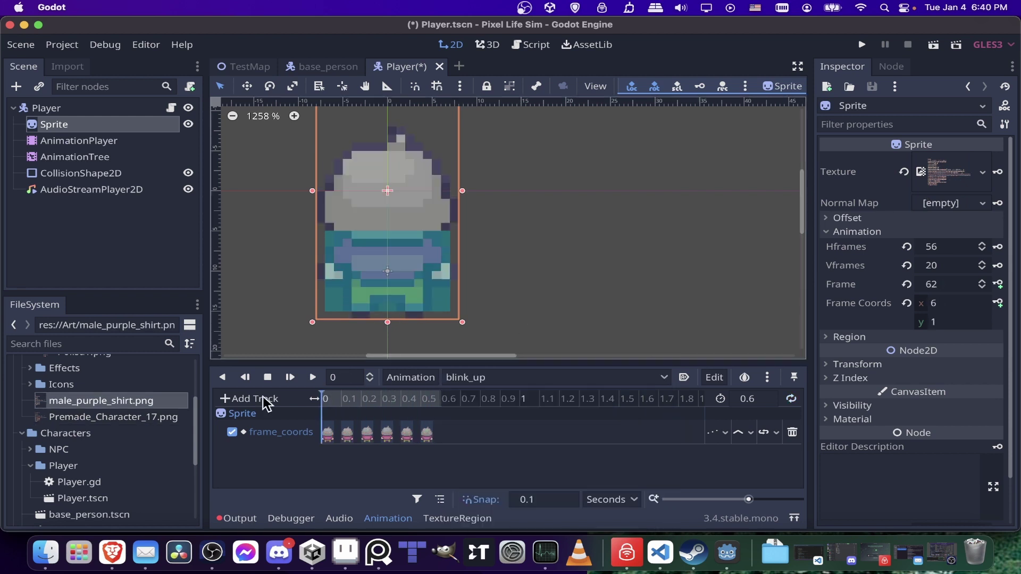
pyautogui.click(312, 378)
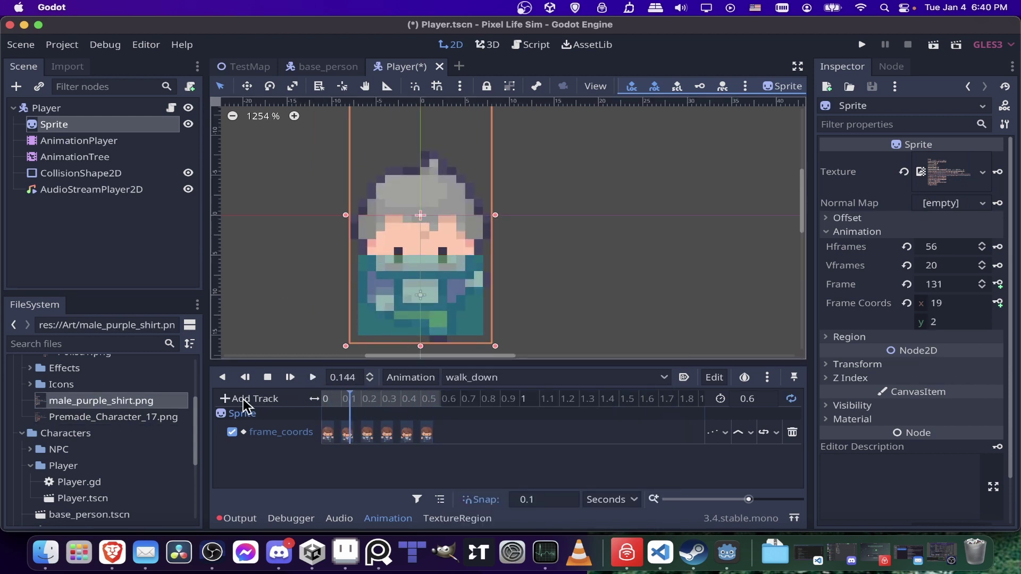
pyautogui.moveTo(167, 425); pyautogui.dragTo(936, 174)
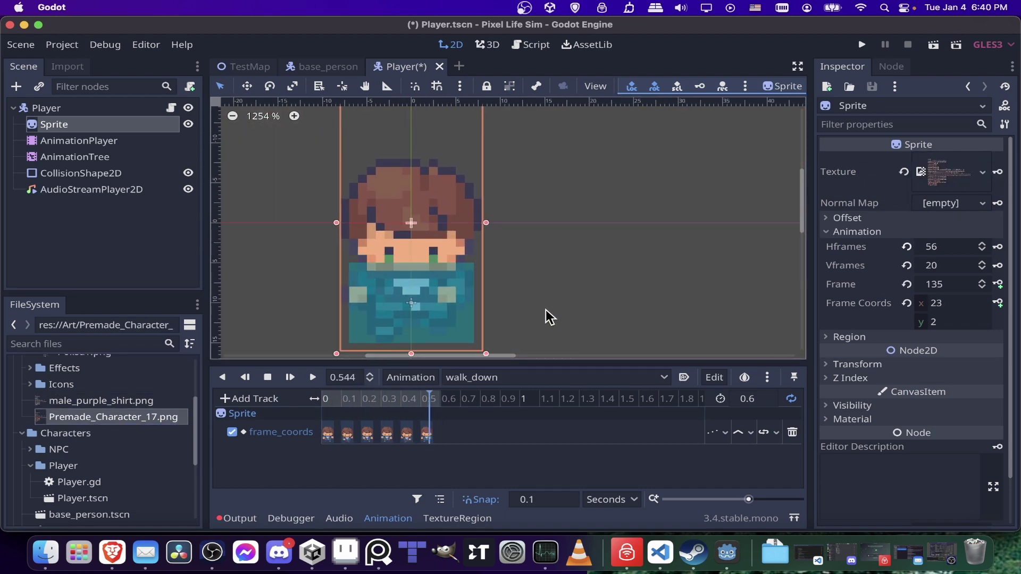
pyautogui.scroll(-1, 546, 308)
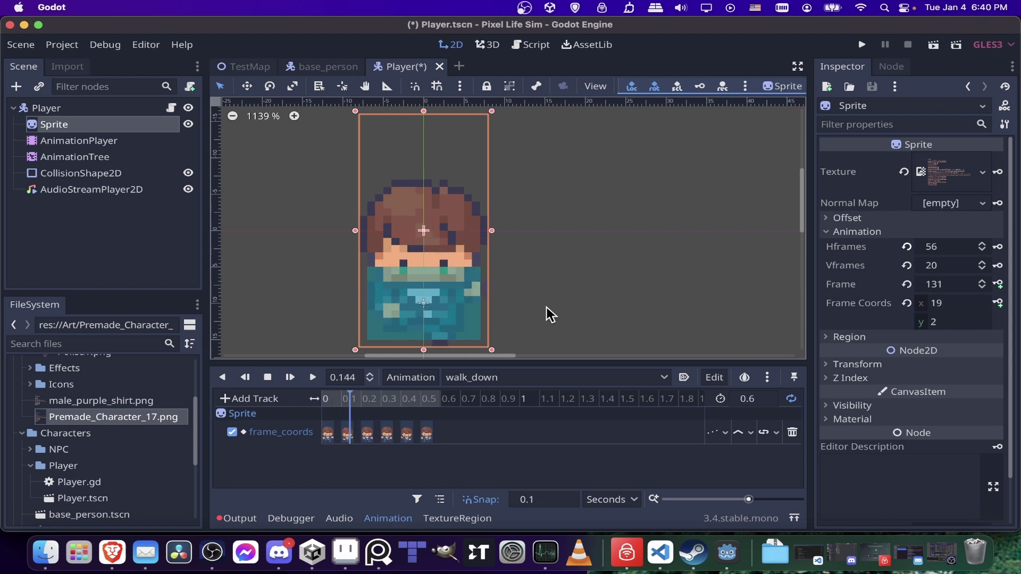
# Save Player.tscn with Cmd+S while walk_down keeps playing
pyautogui.press('super+s')
pyautogui.hscroll(2, 546, 307)
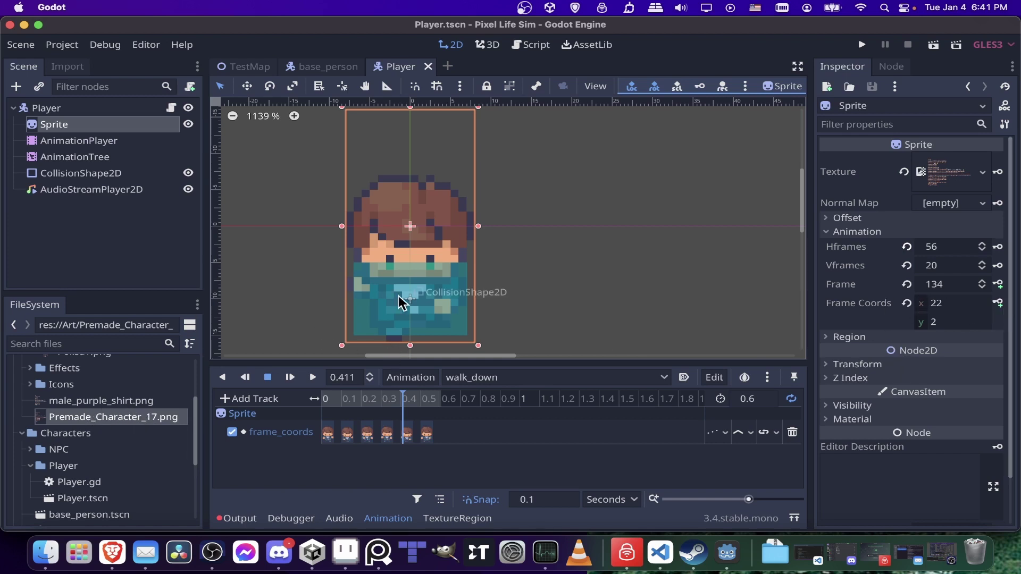
pyautogui.hscroll(-1, 592, 330)
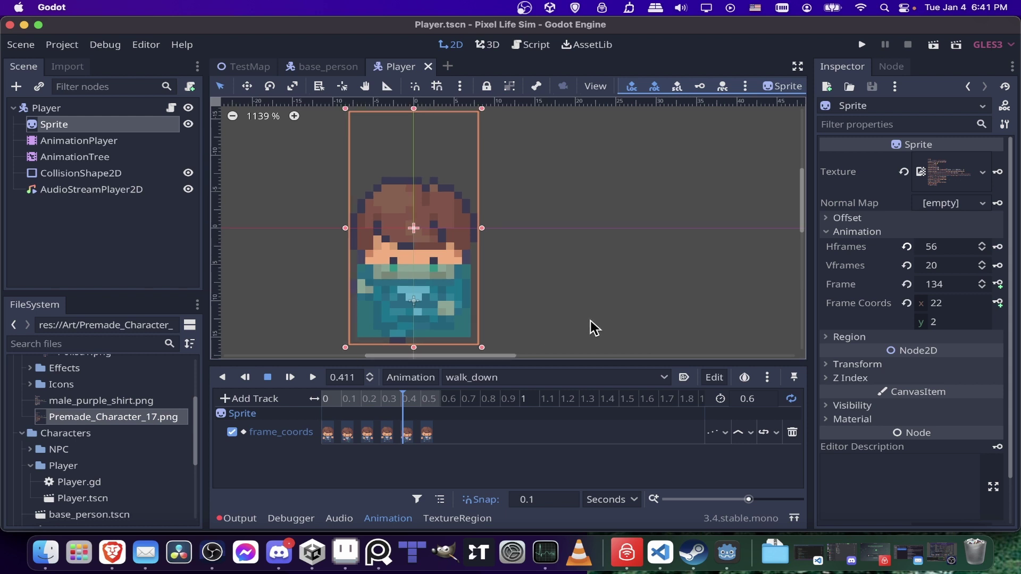